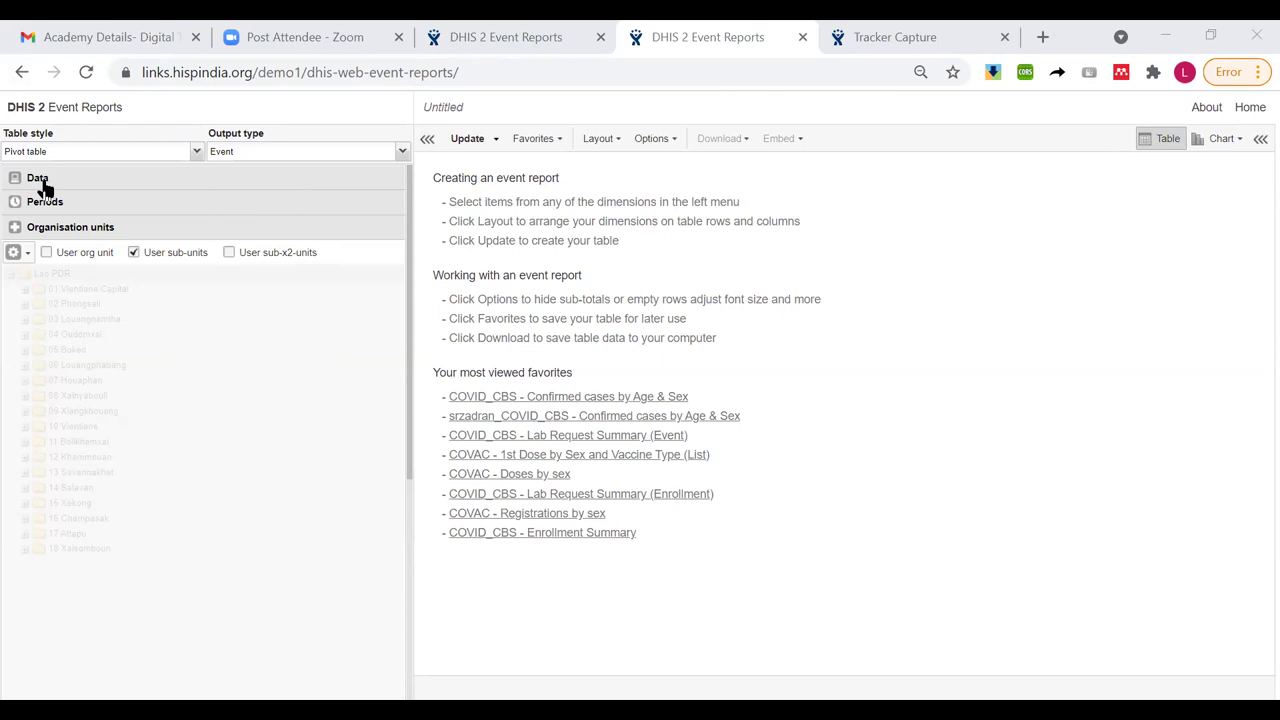
Step: Review the available table styles and output types for the event report
click(86, 155)
click(243, 155)
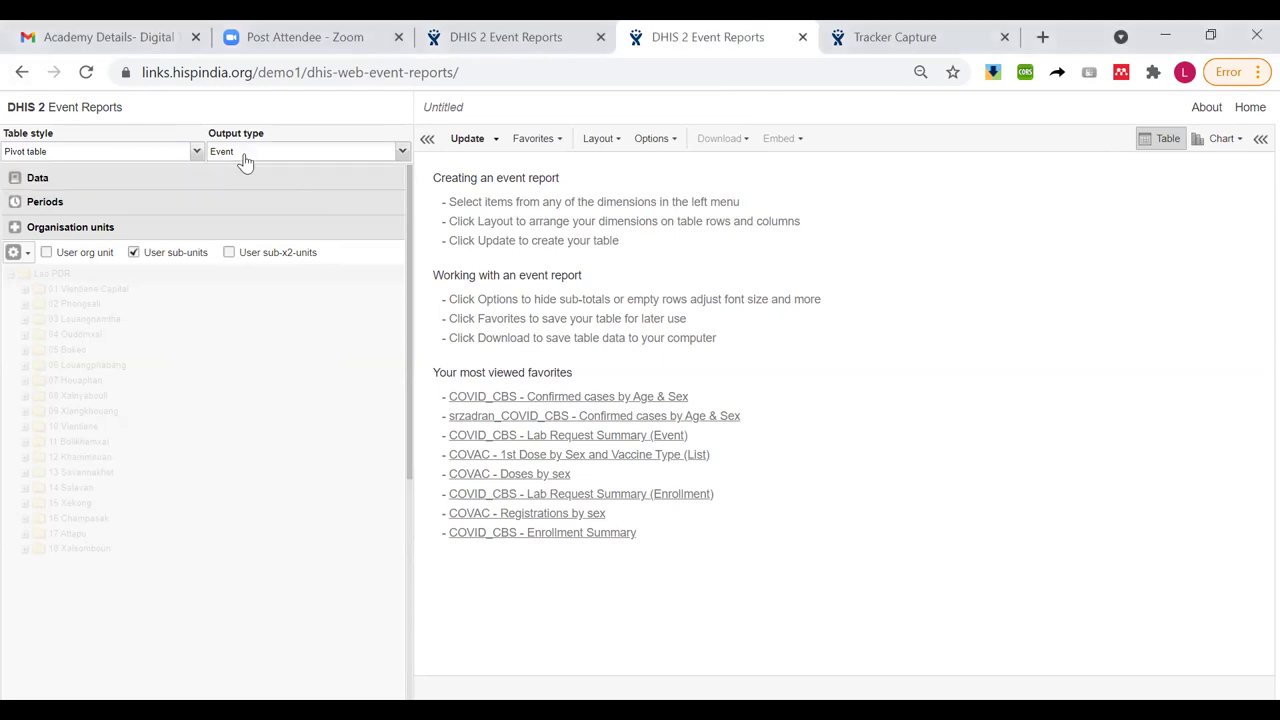
click(90, 155)
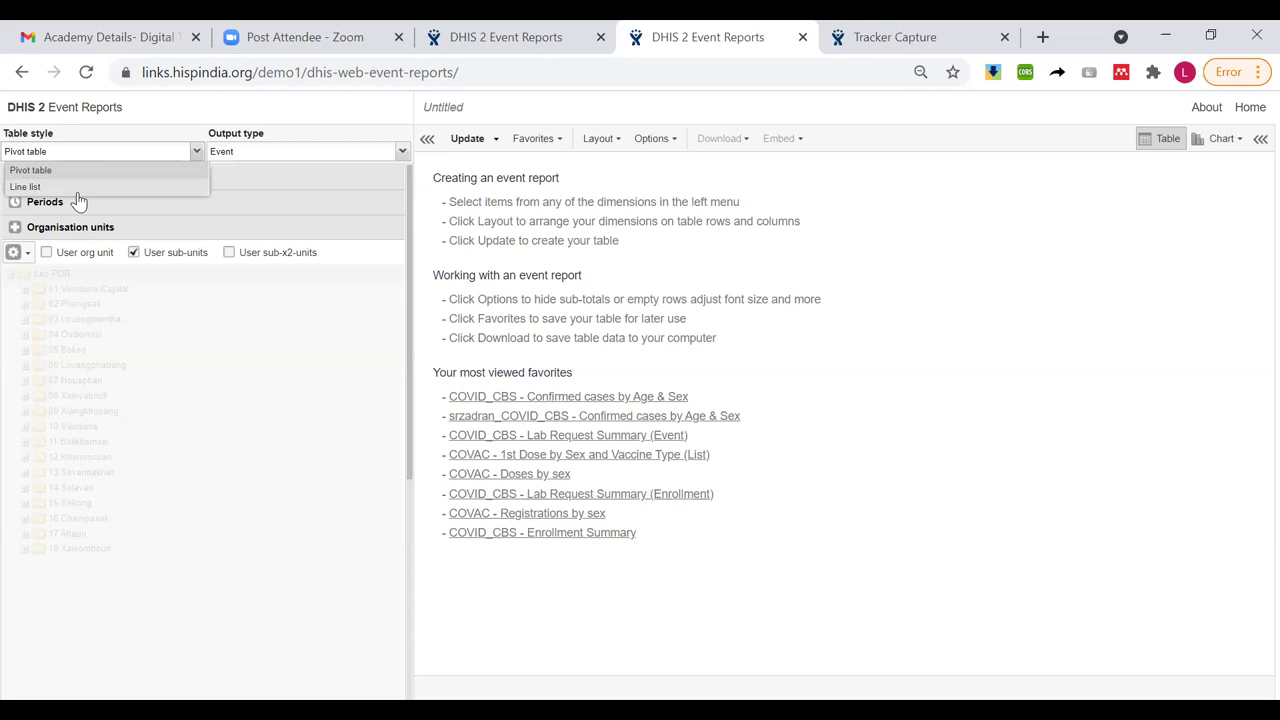
click(300, 151)
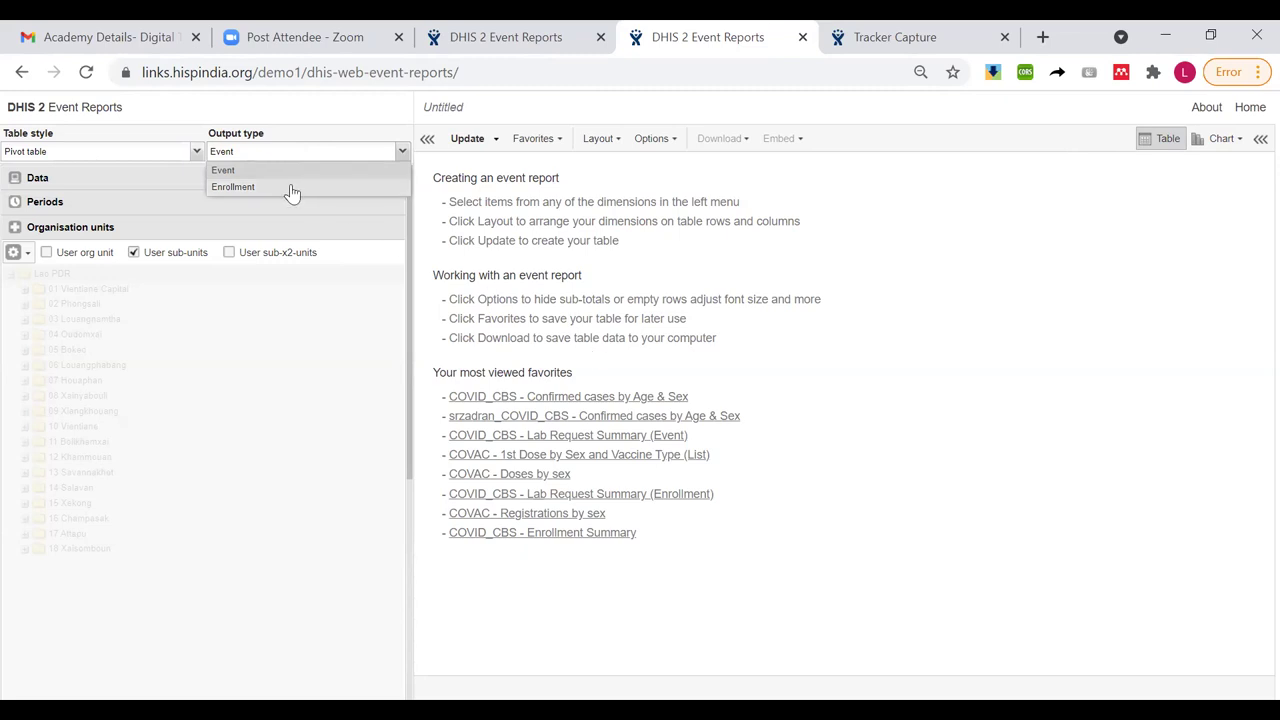
click(700, 273)
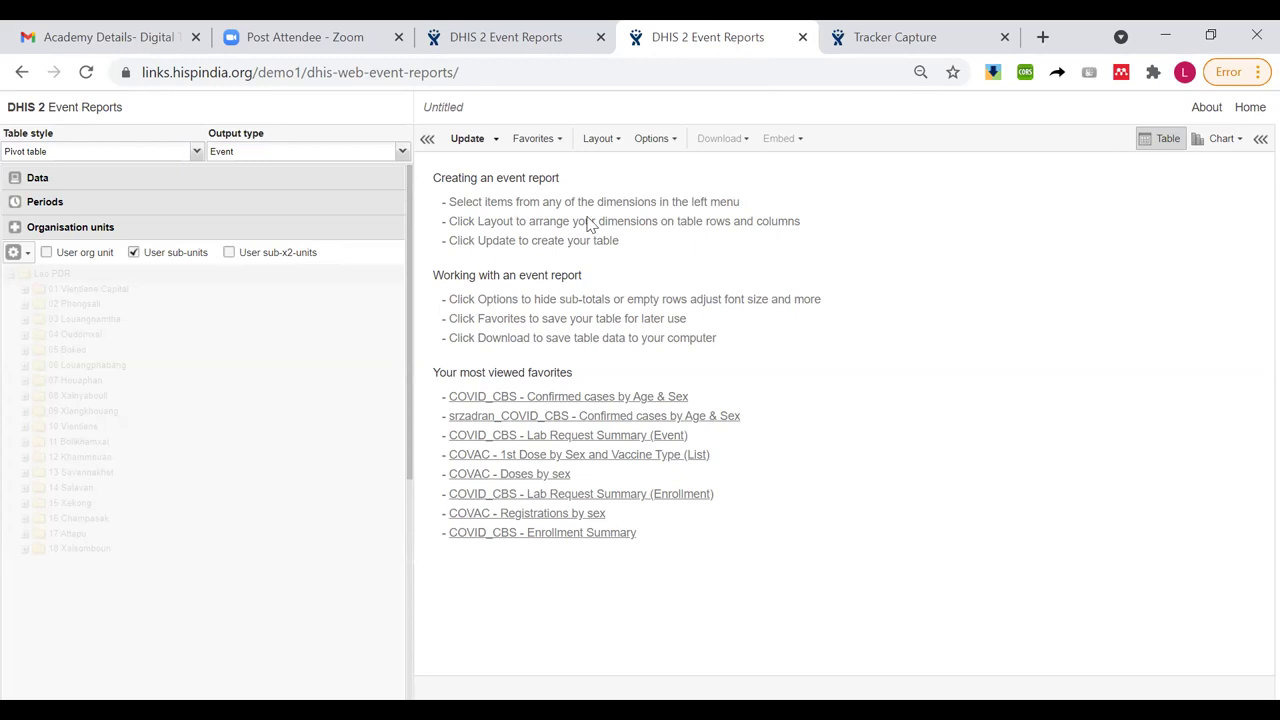
Step: Compare the Pivot table and Line list table styles, leaving the report set to Line list
click(198, 154)
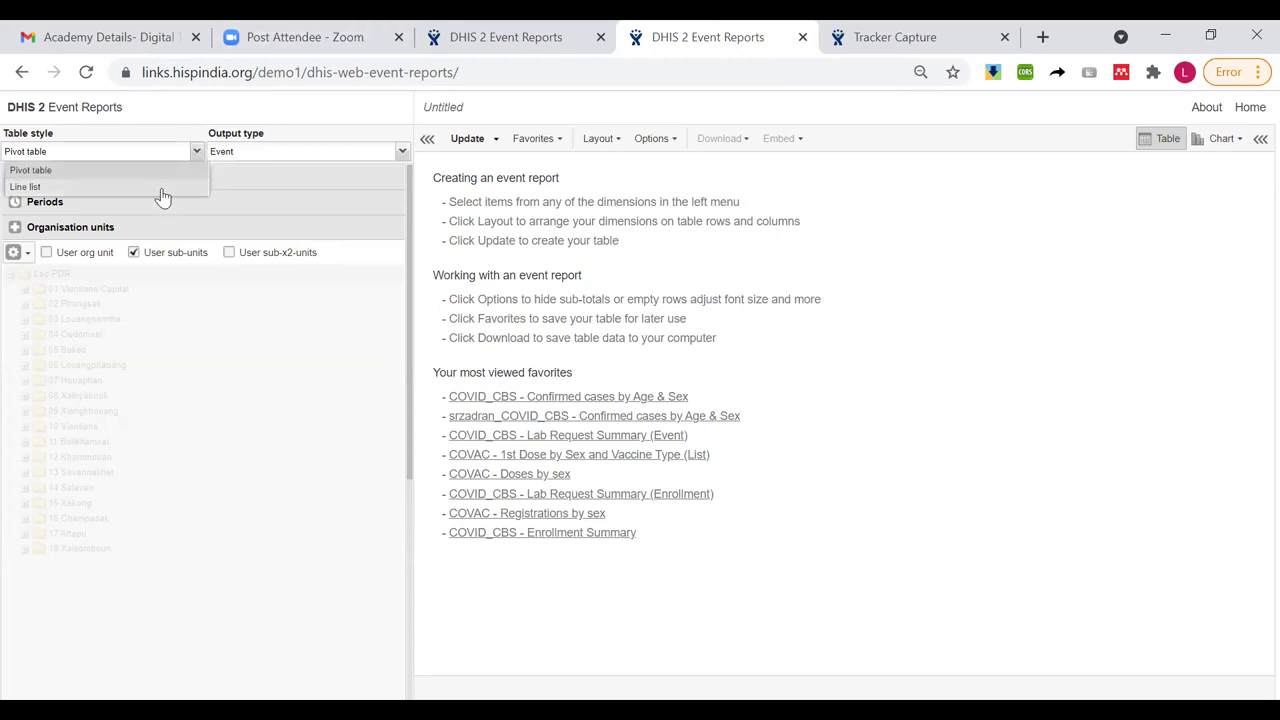
click(161, 190)
click(222, 153)
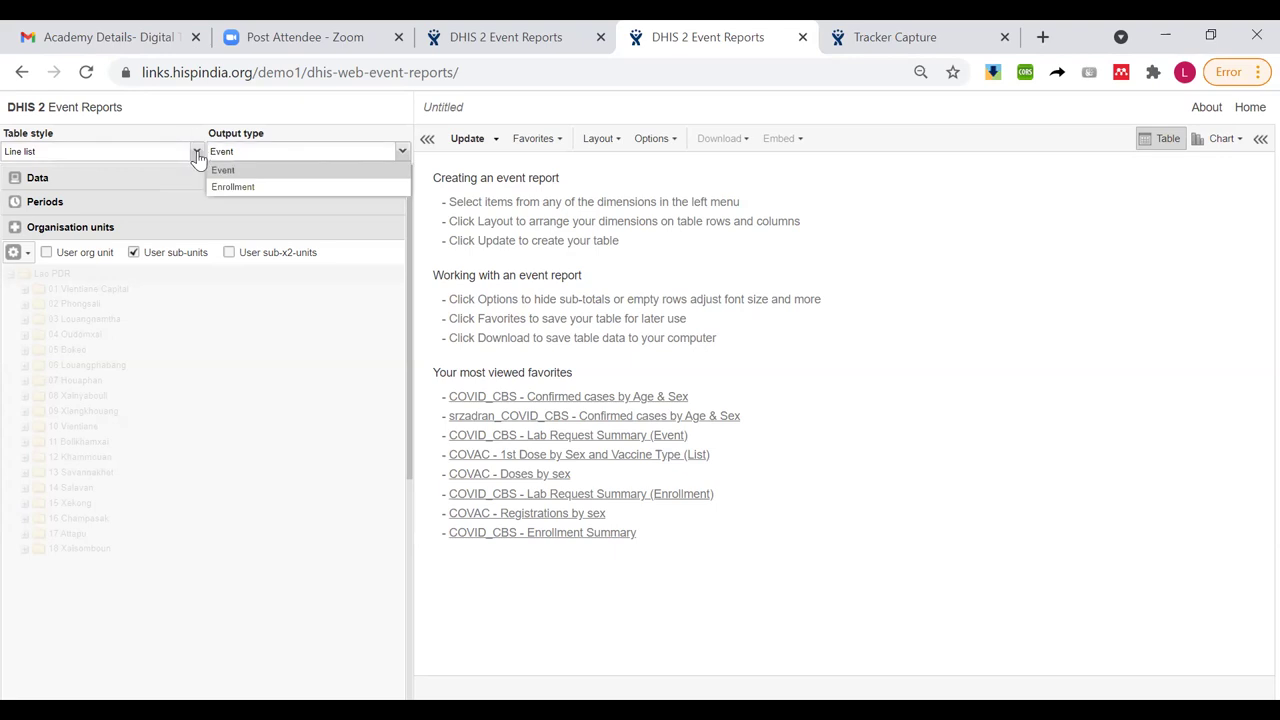
click(197, 152)
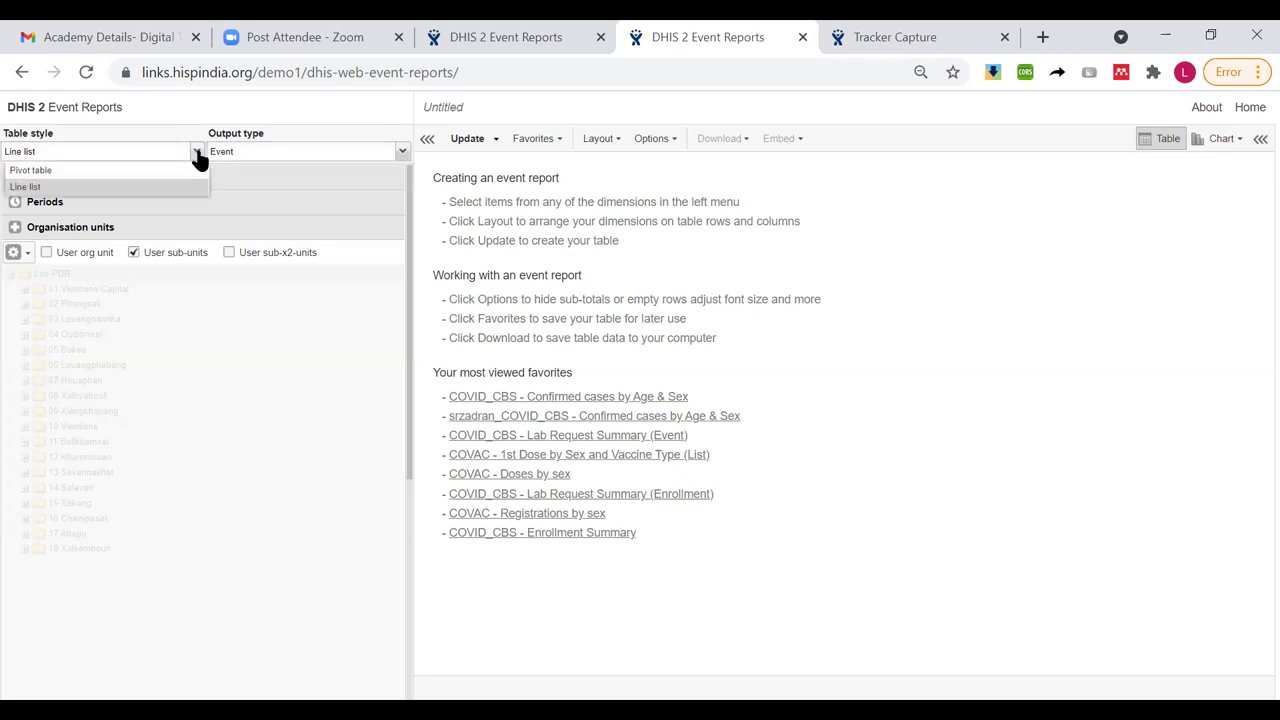
click(79, 178)
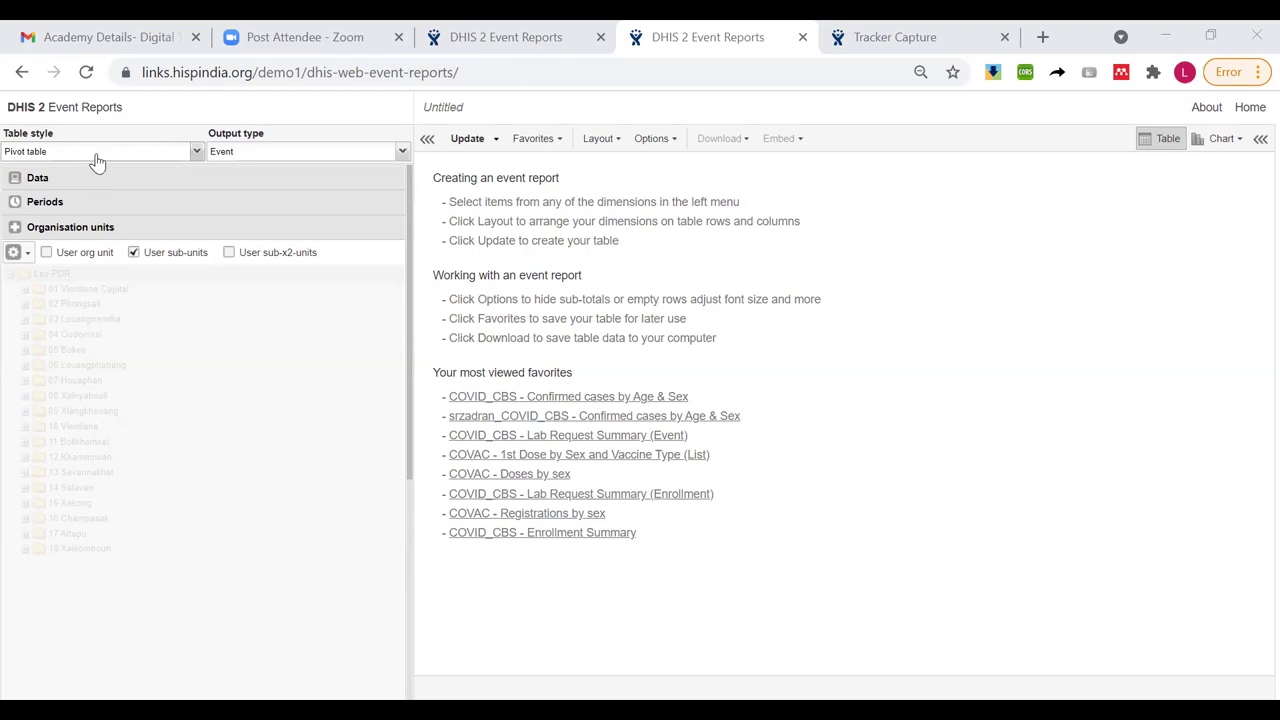
click(100, 151)
click(100, 182)
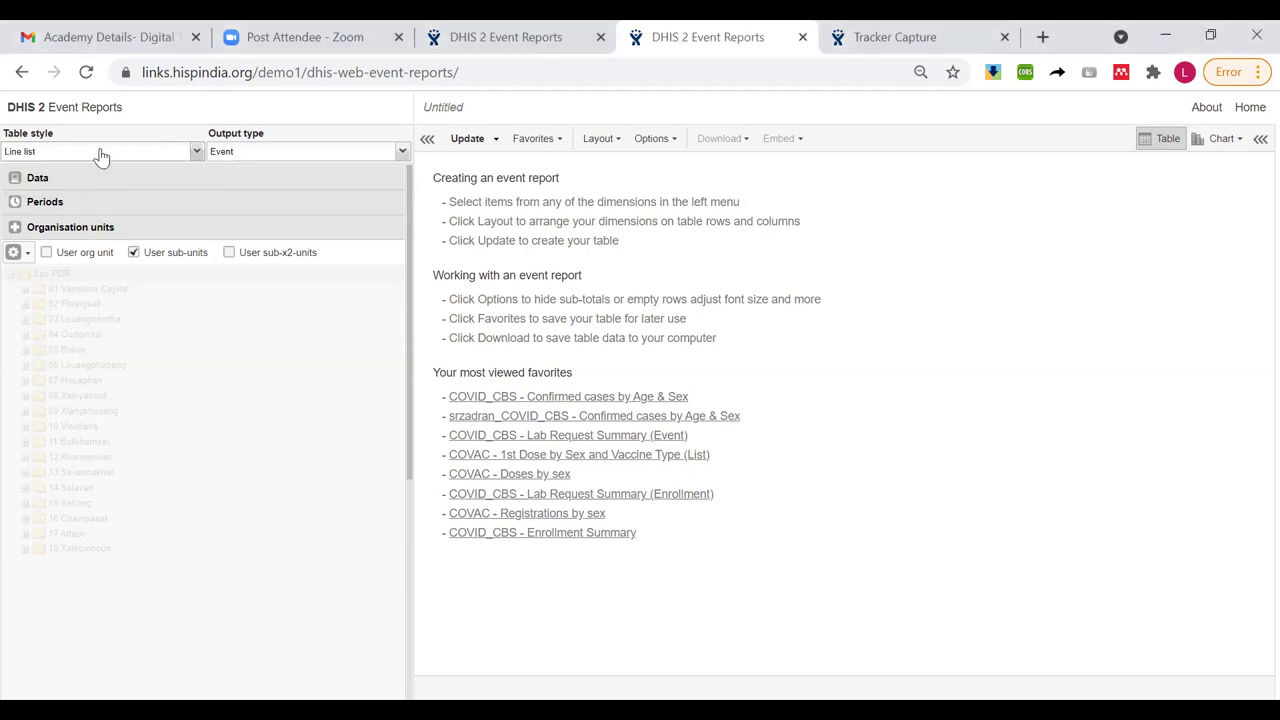
click(100, 152)
click(94, 186)
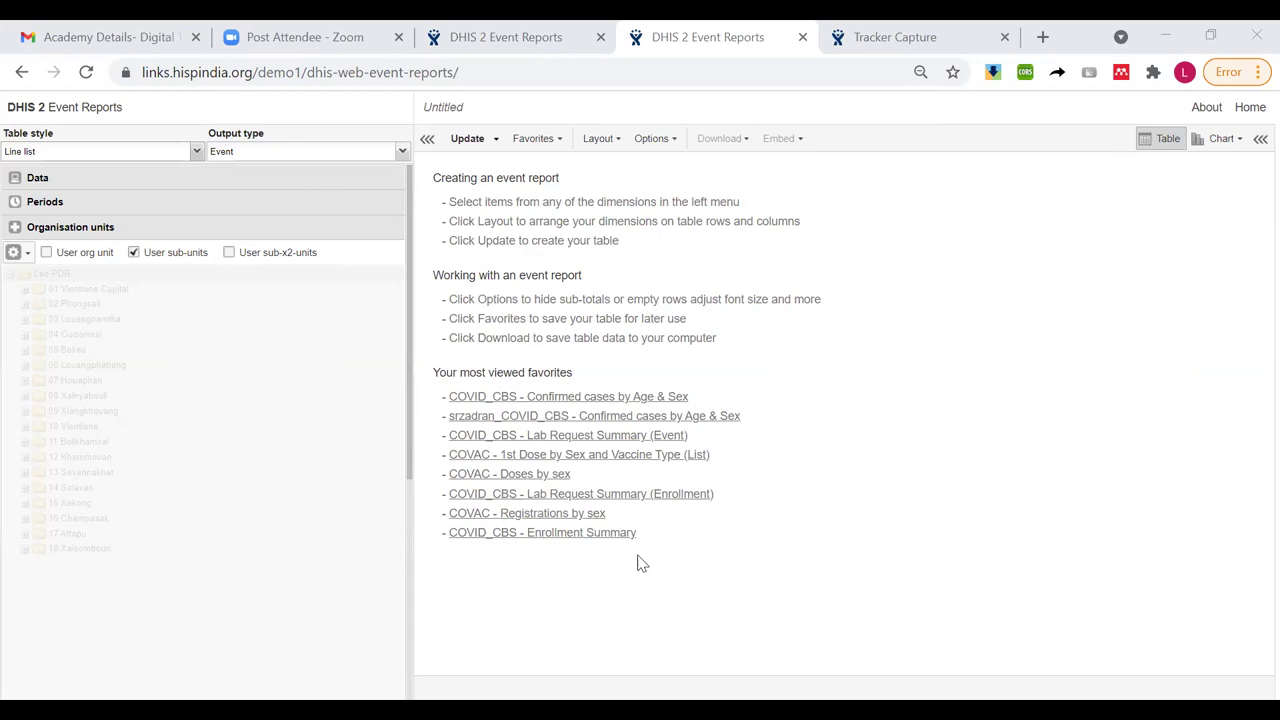
Step: Select all local and session storage items in the DHIS 2 Cache Cleaner, and return to Event Reports
click(881, 45)
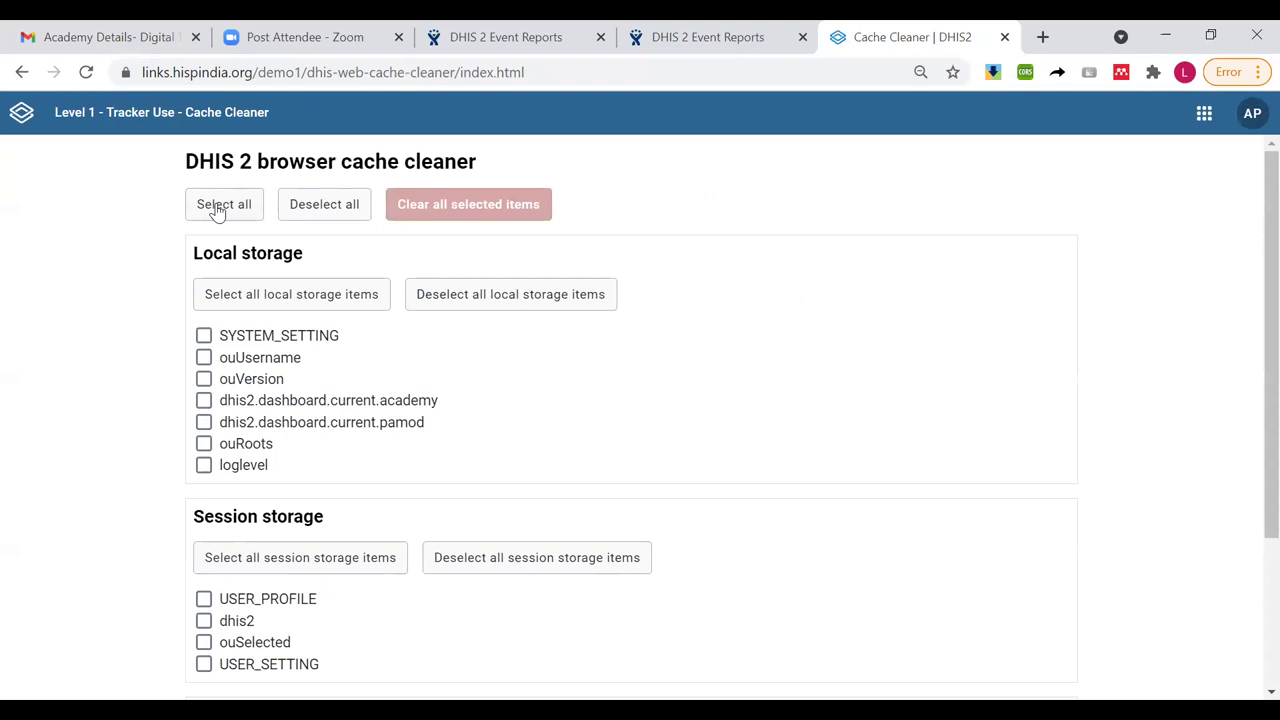
click(216, 210)
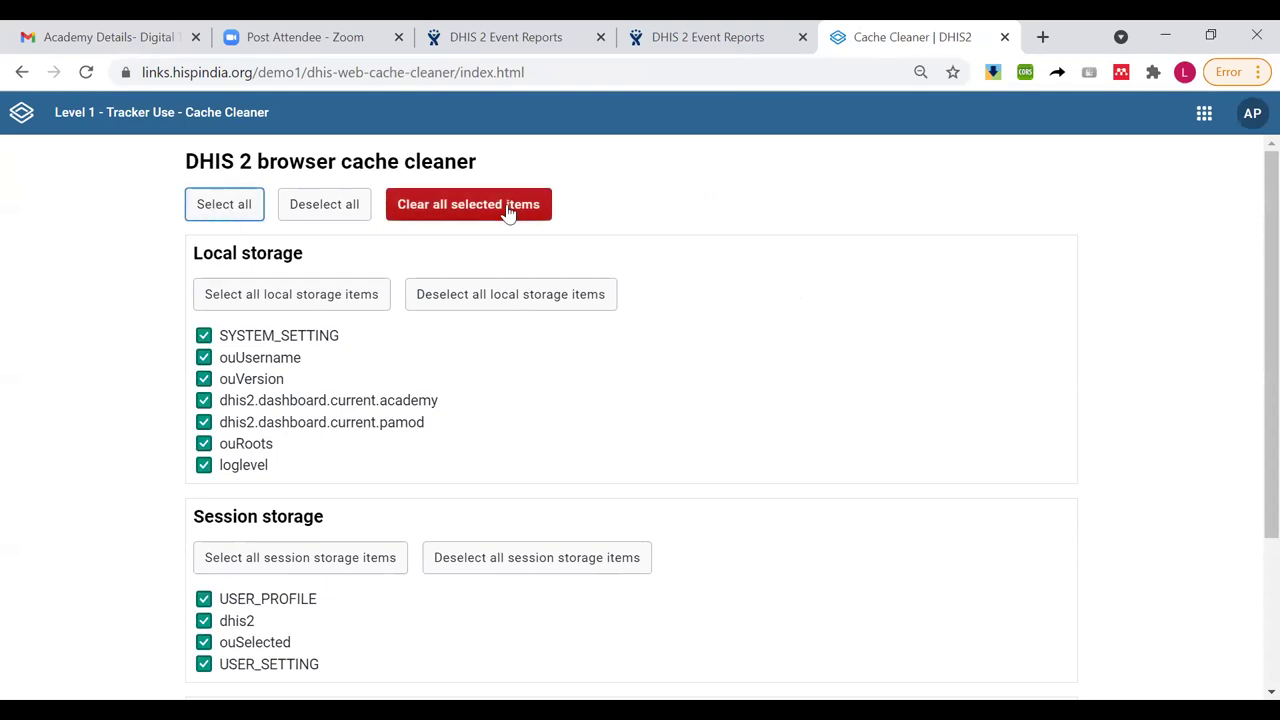
click(680, 28)
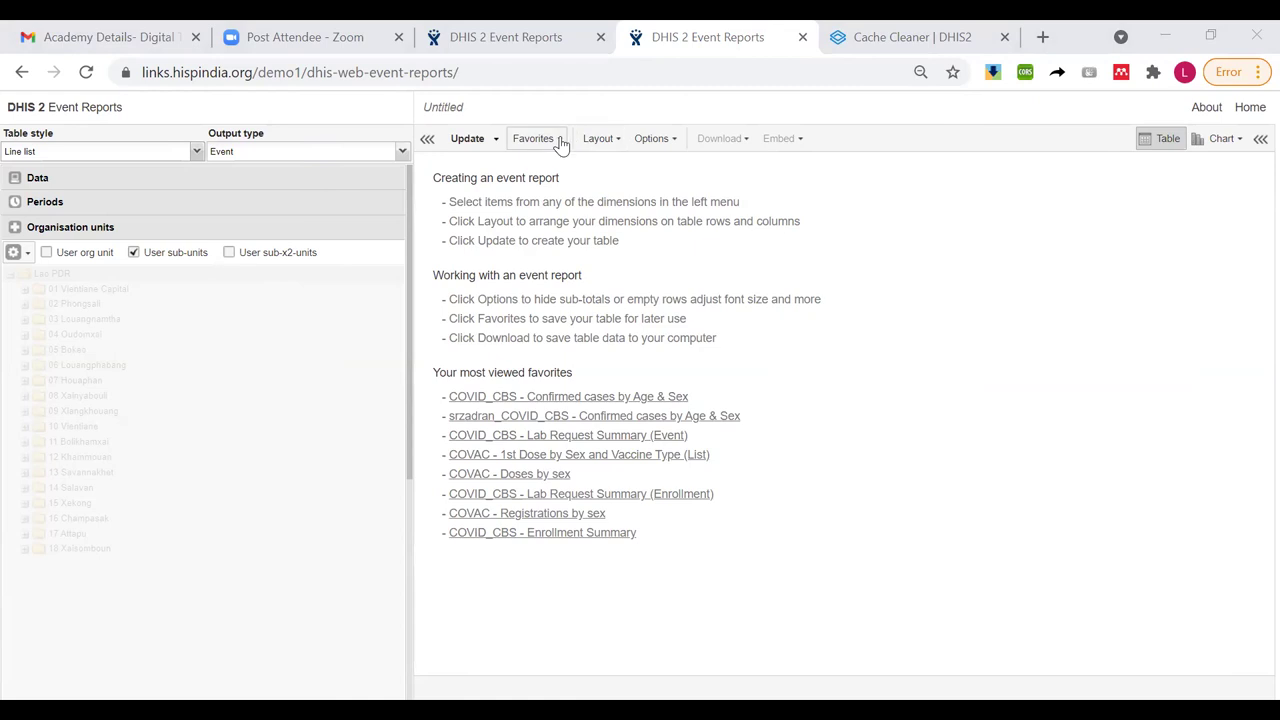
Step: Open the saved favorite "COVID_CBS - Enrollment Summary" and look through its line list of cases
click(561, 141)
click(565, 194)
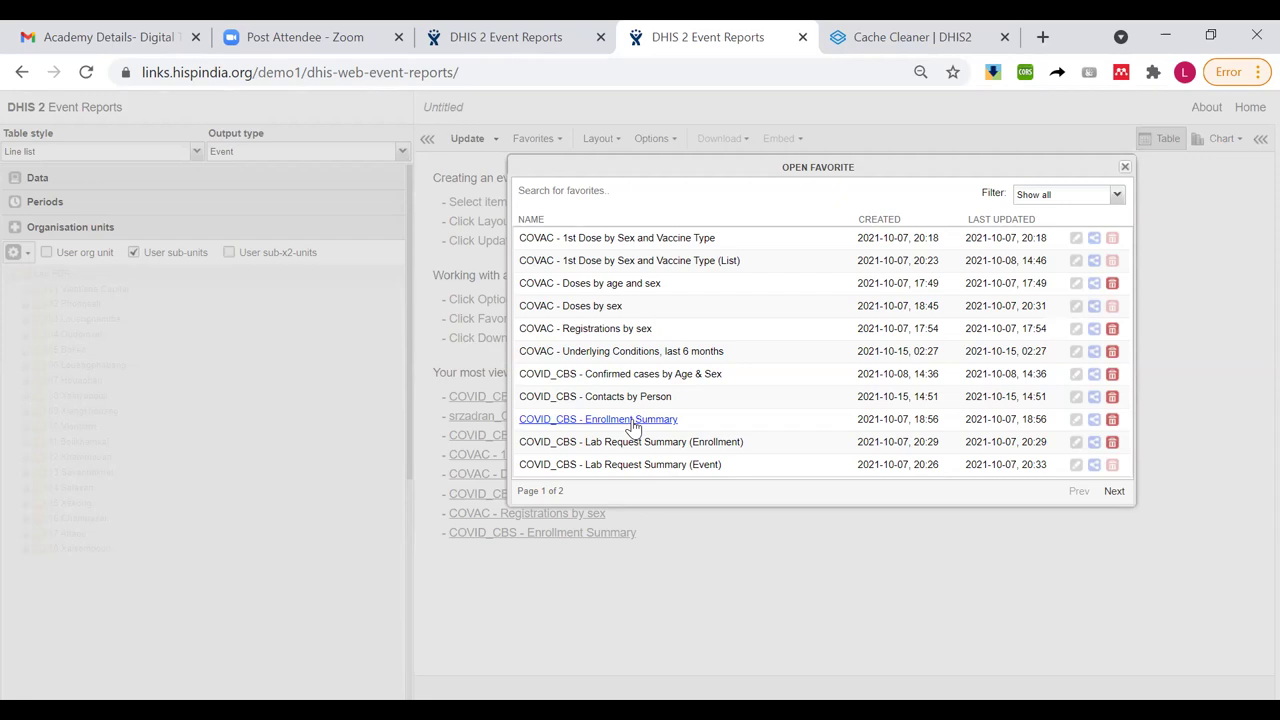
click(632, 420)
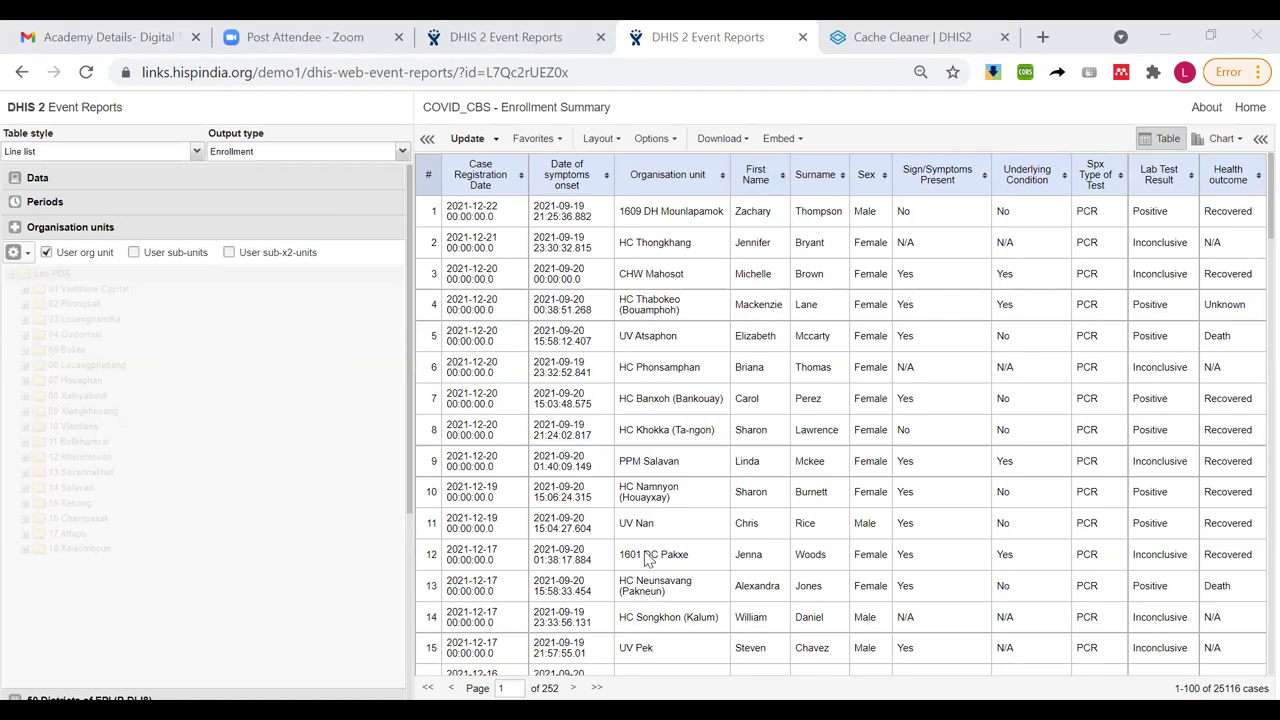
scroll(836, 322, down, 2)
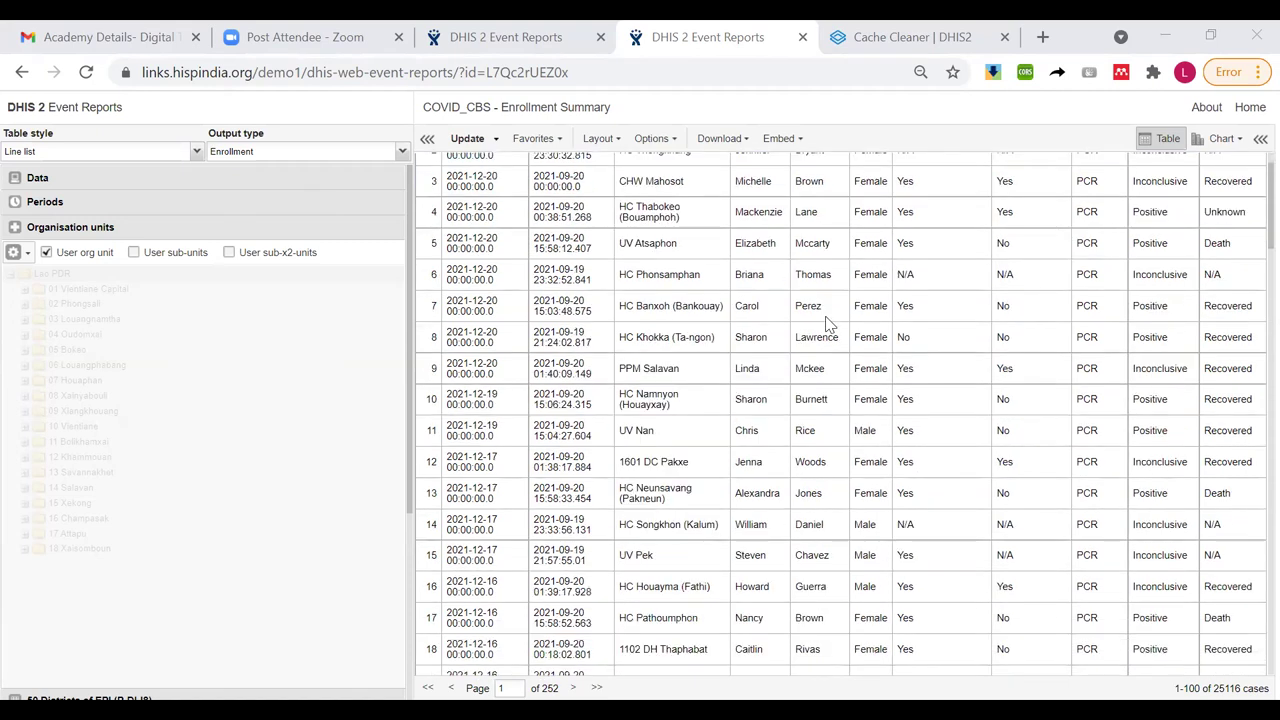
scroll(836, 322, down, 1)
scroll(836, 322, up, 4)
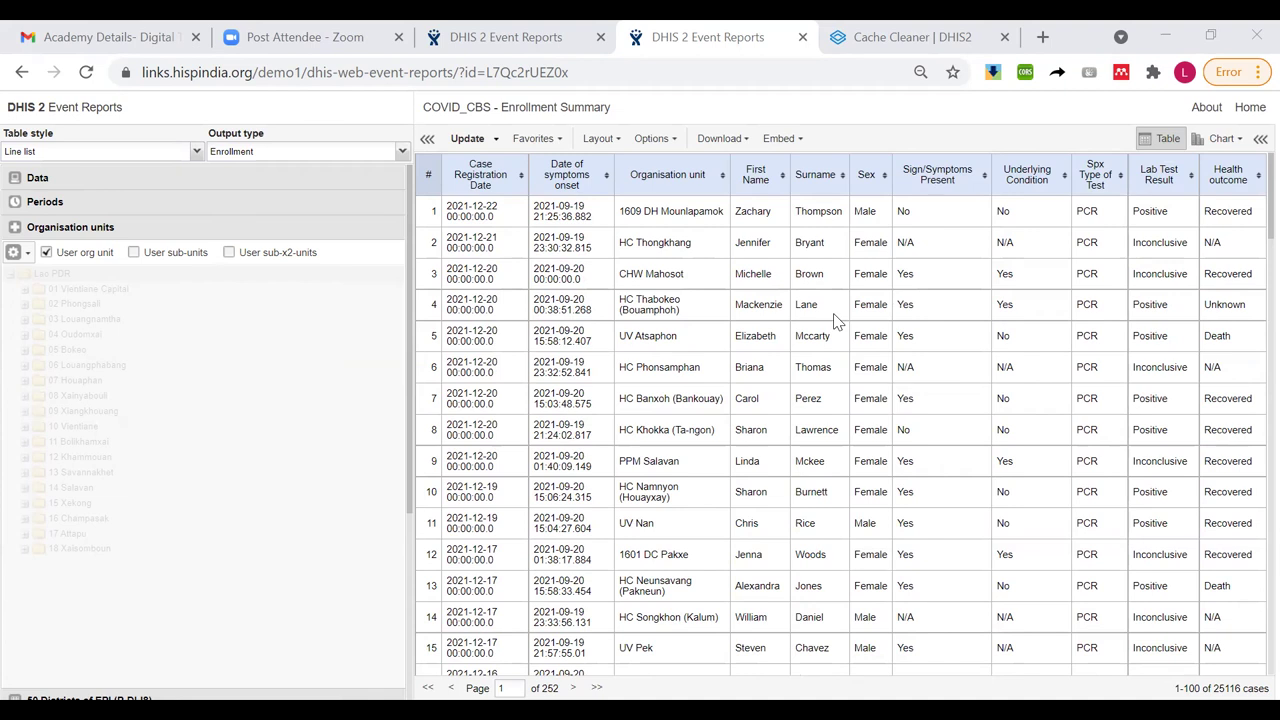
Step: Start a new report with table style Line list and output type Enrollment
click(548, 139)
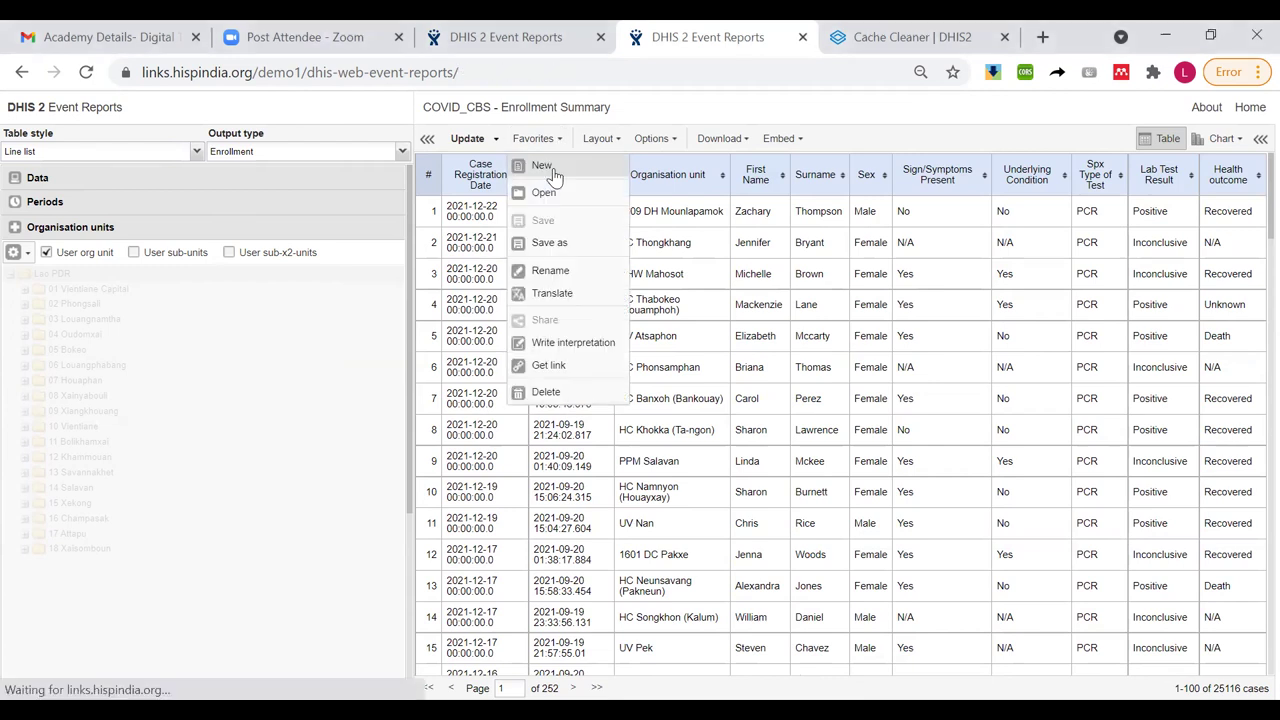
click(548, 167)
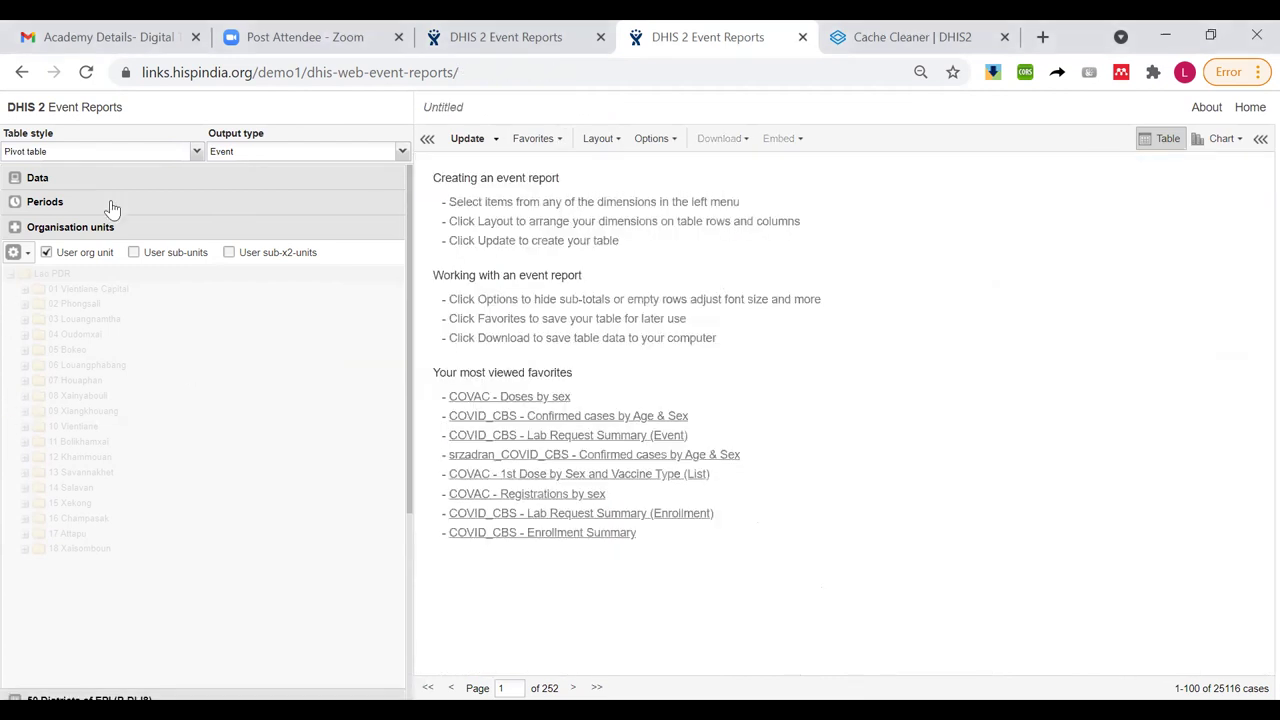
click(82, 153)
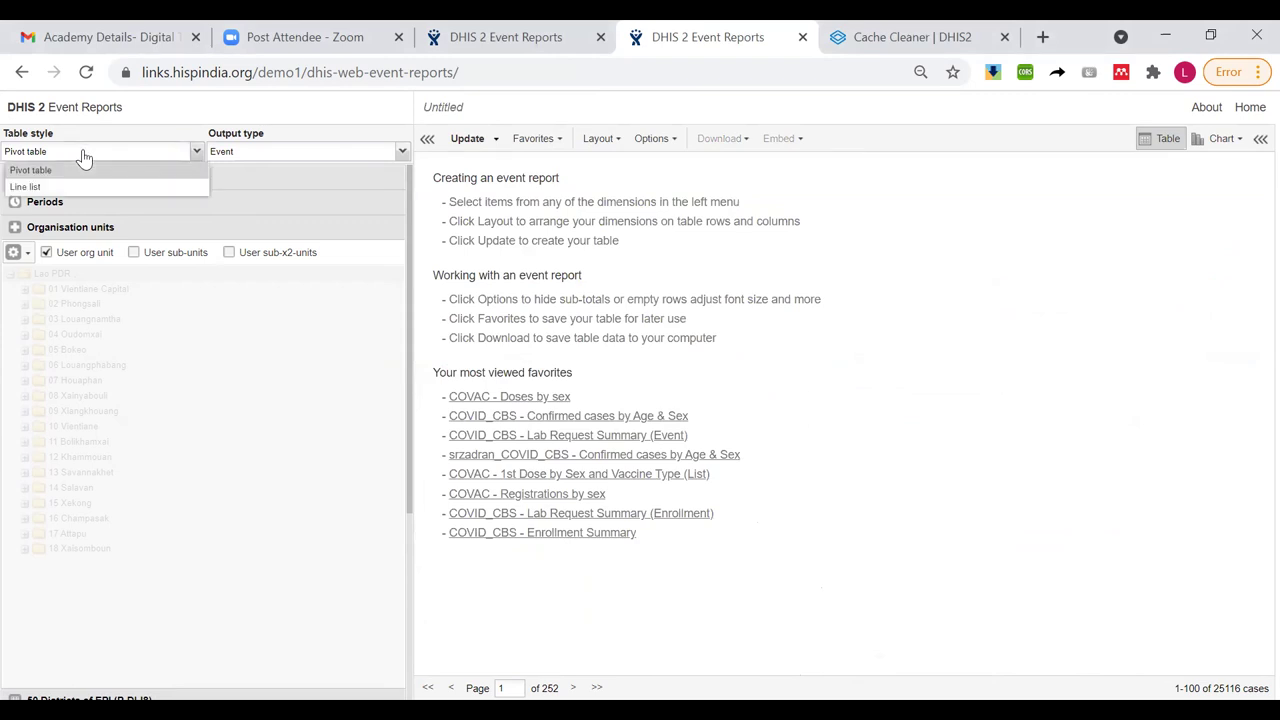
click(75, 186)
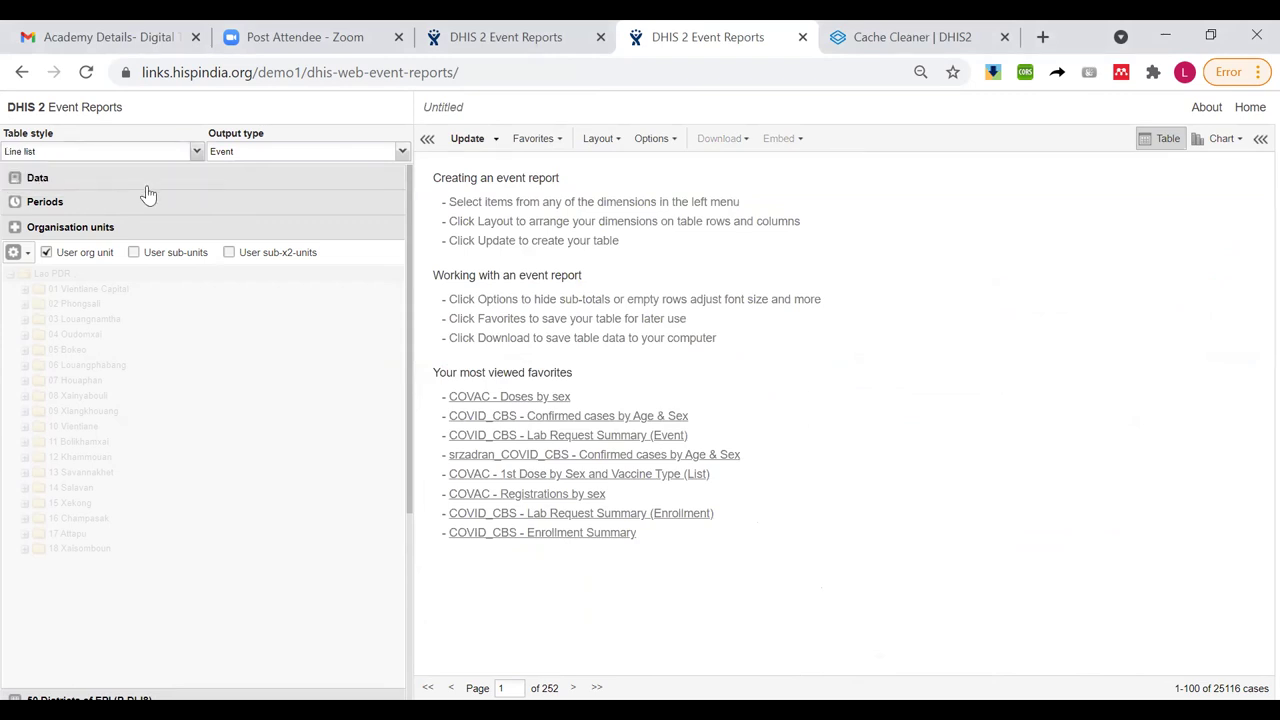
click(248, 153)
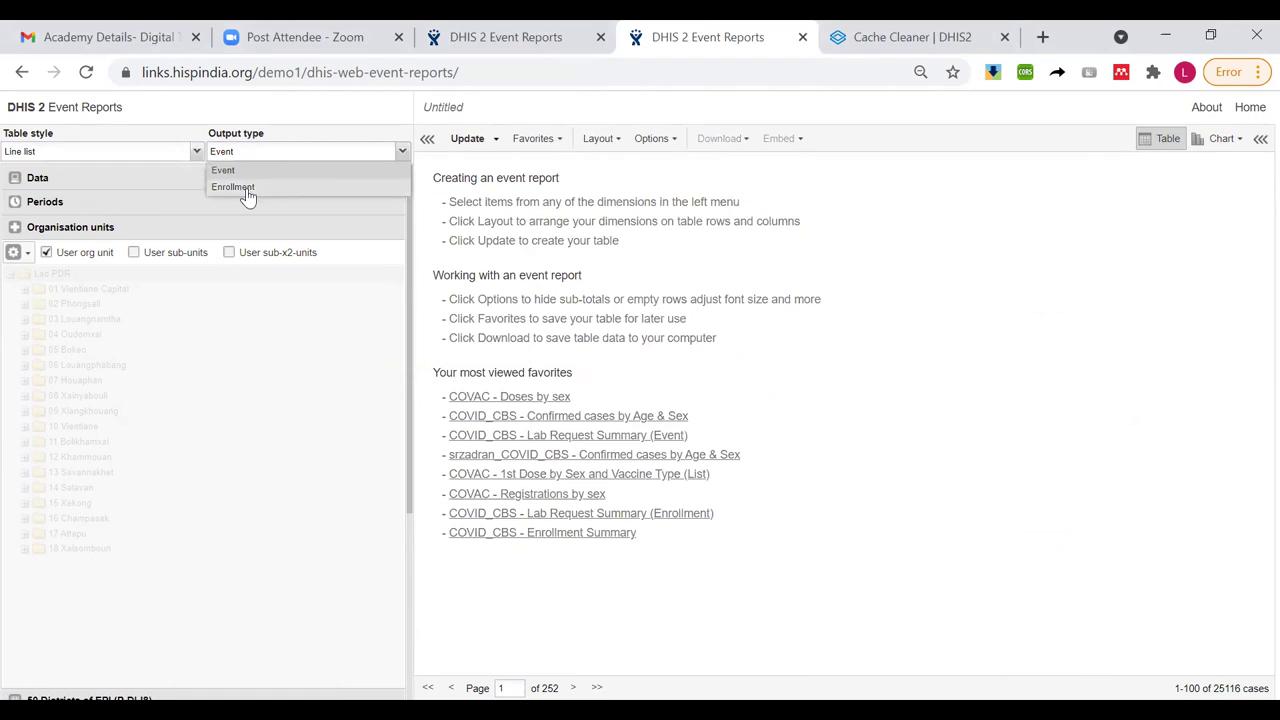
click(248, 196)
Step: Set the data source to the COVID-19 Case-based Surveillance program and Stage 1 - Clinical examination and diagnosis
click(101, 180)
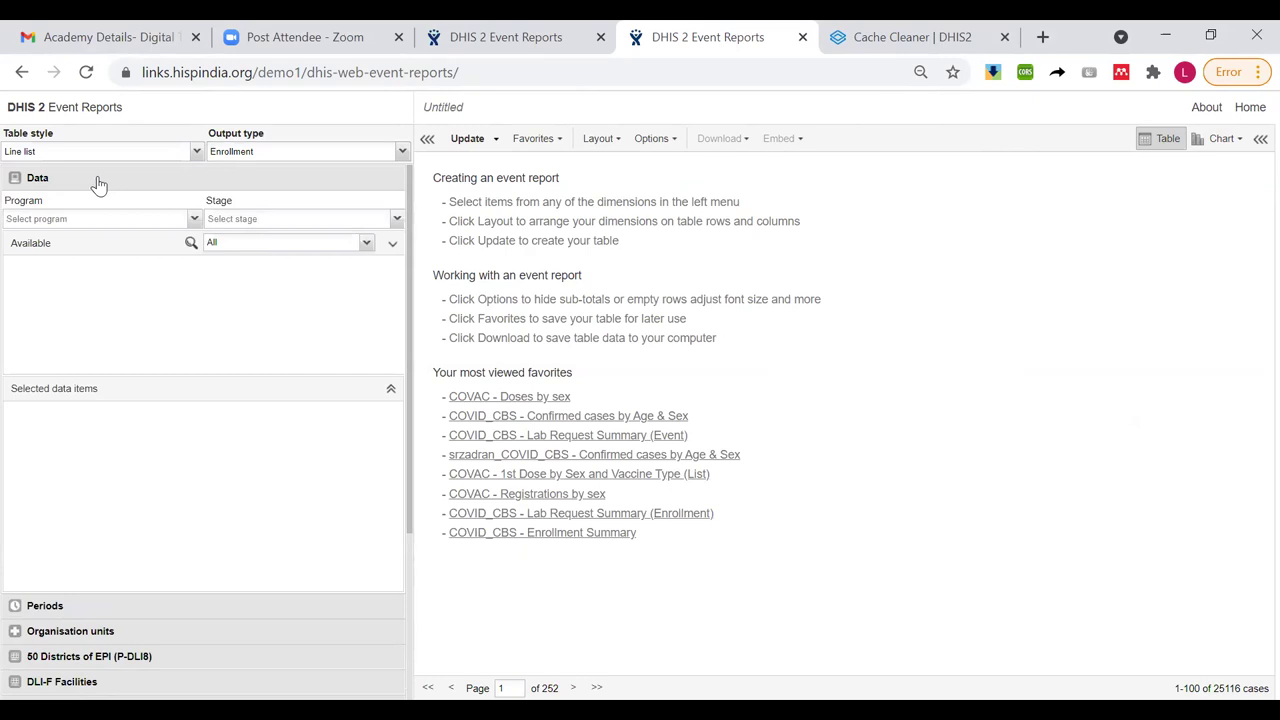
click(80, 219)
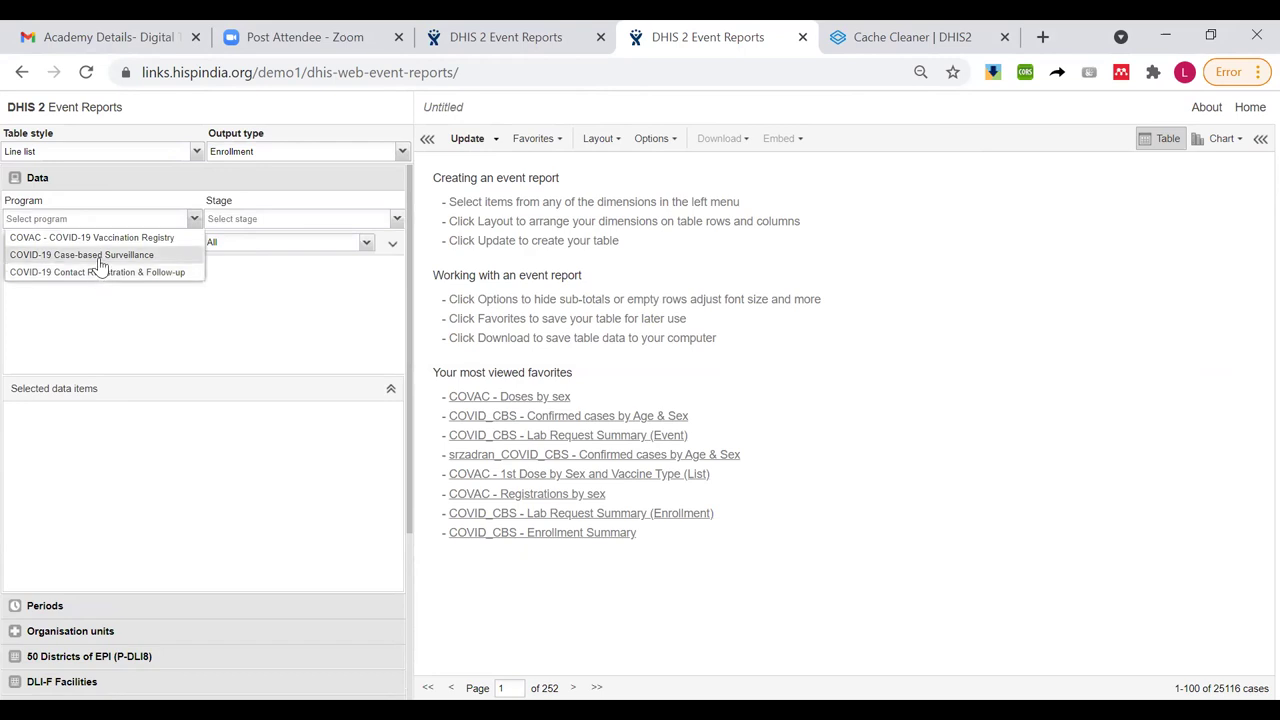
click(100, 258)
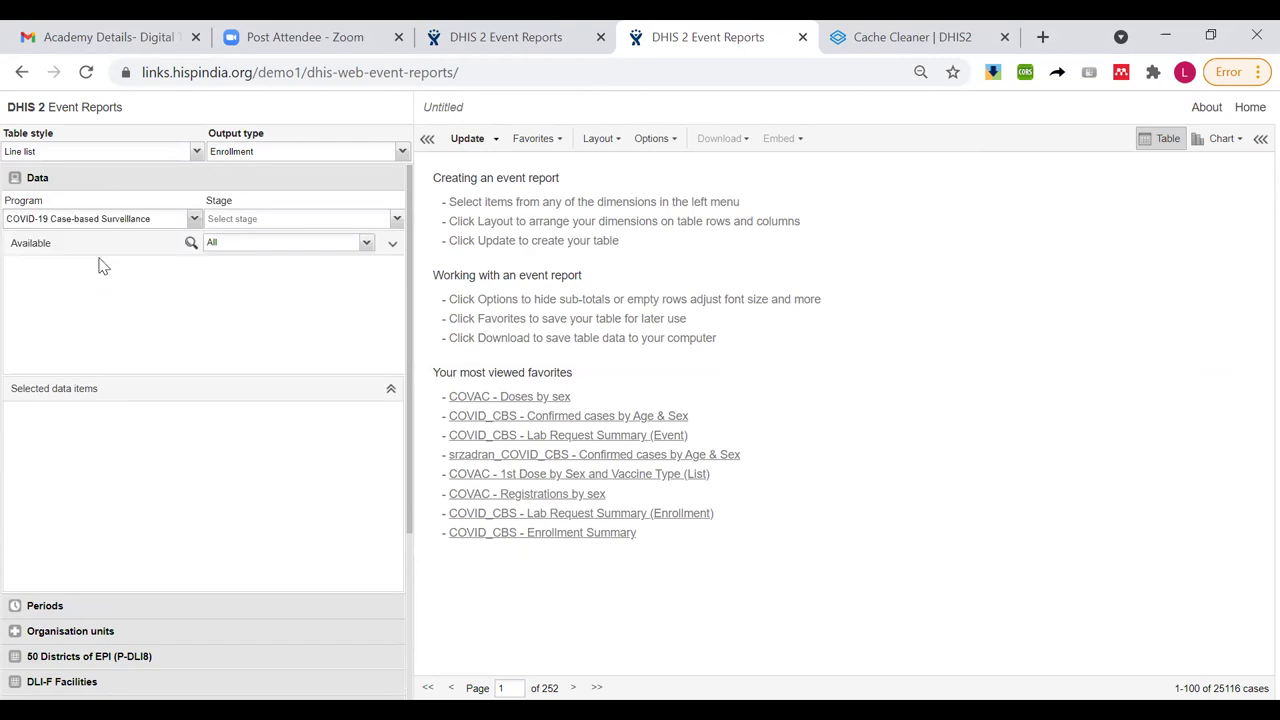
click(233, 222)
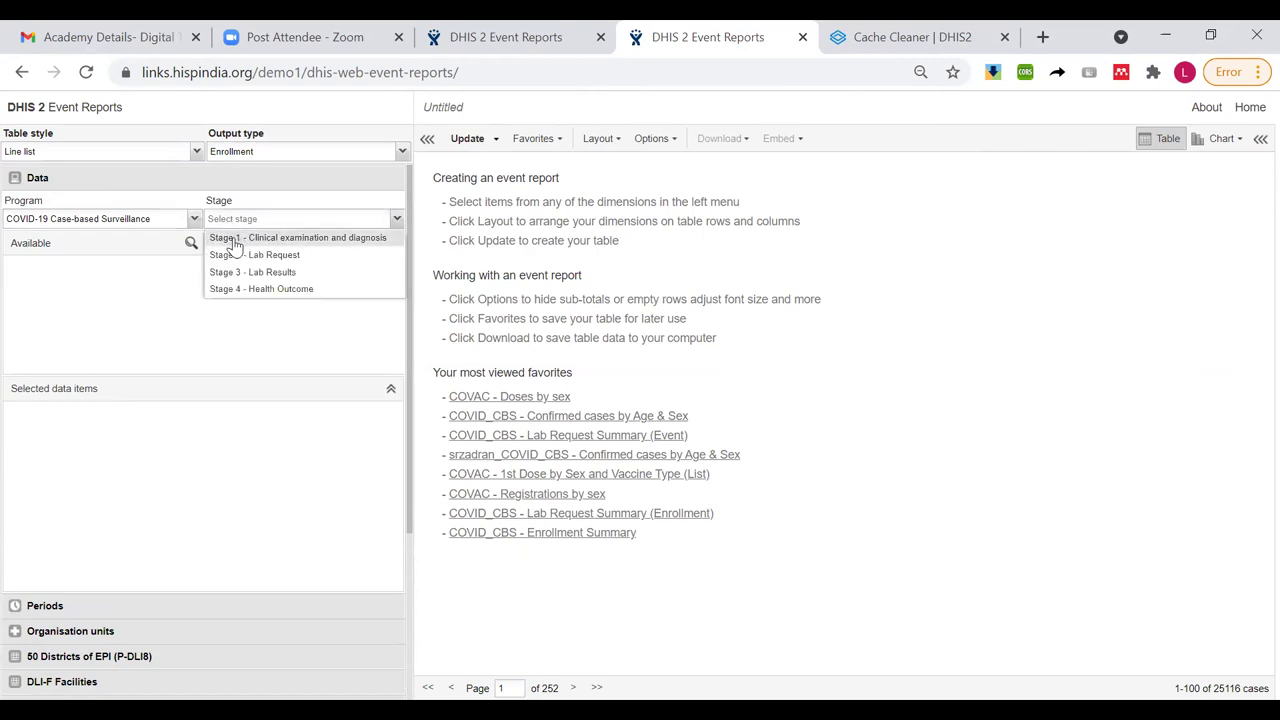
click(234, 238)
Step: Filter the available data items to program attributes and add First Name, Surname and Sex to the report
click(236, 245)
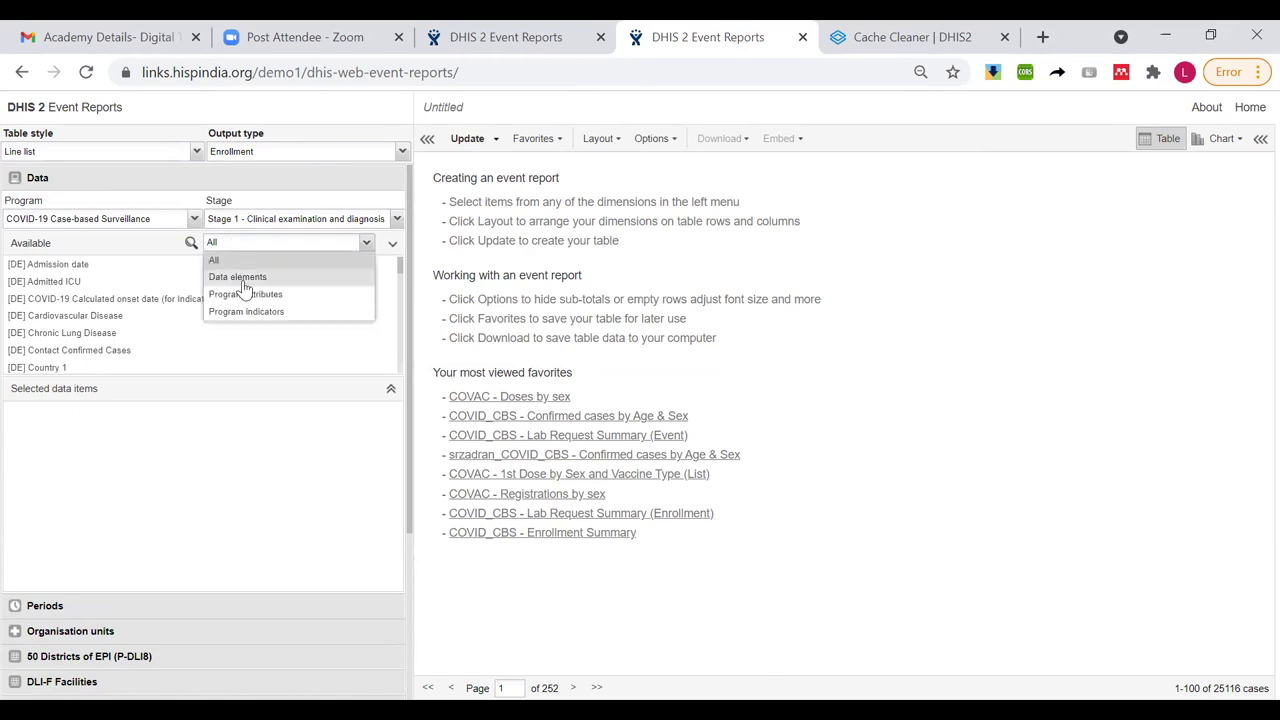
click(244, 295)
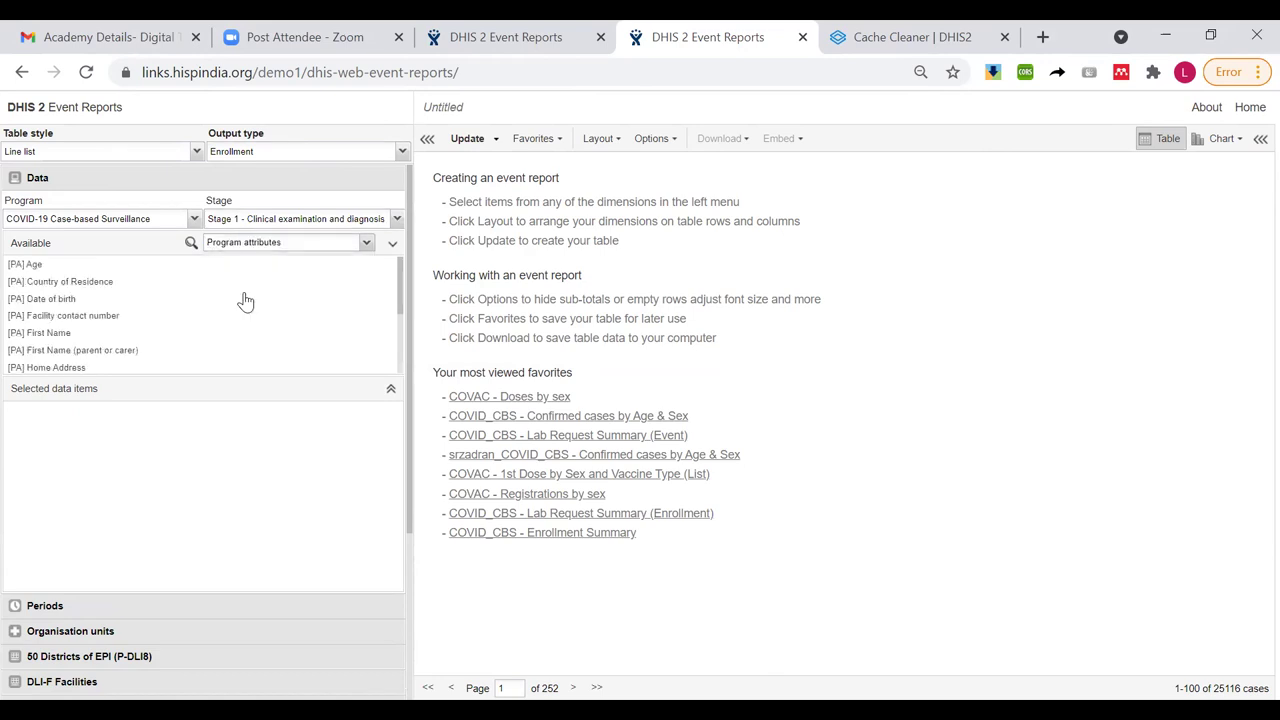
double_click(20, 334)
scroll(71, 336, down, 2)
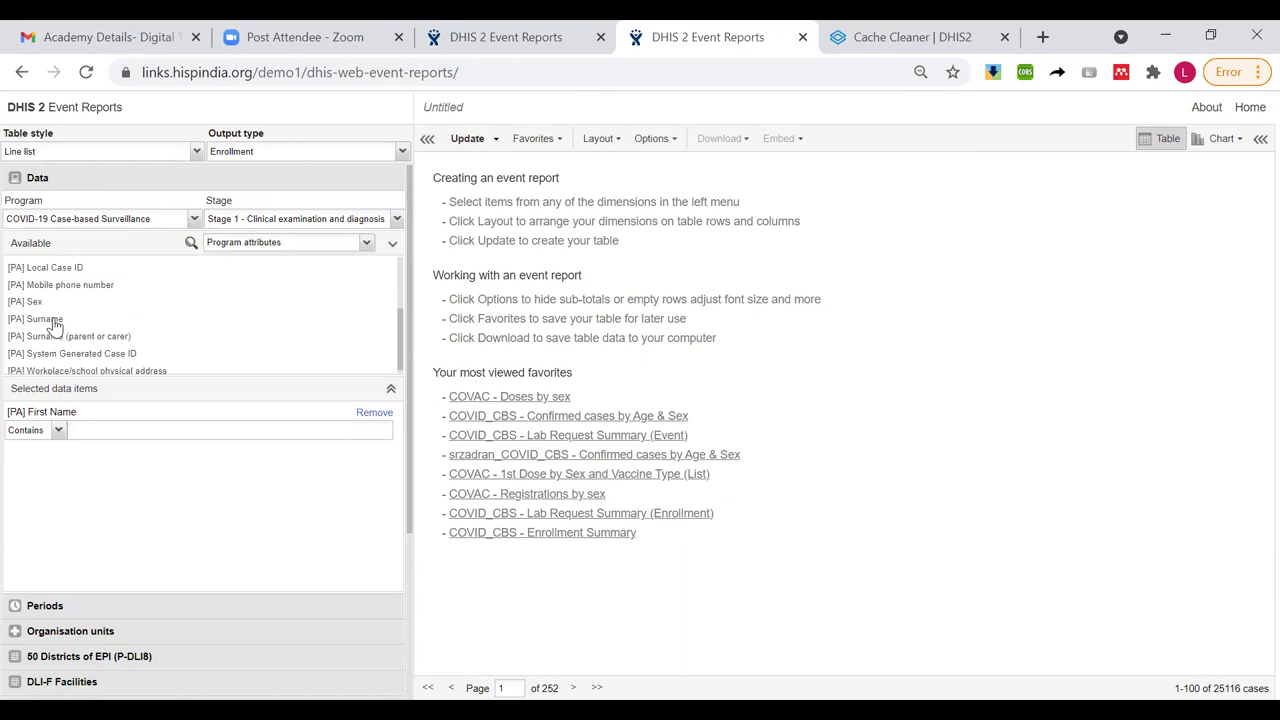
double_click(50, 319)
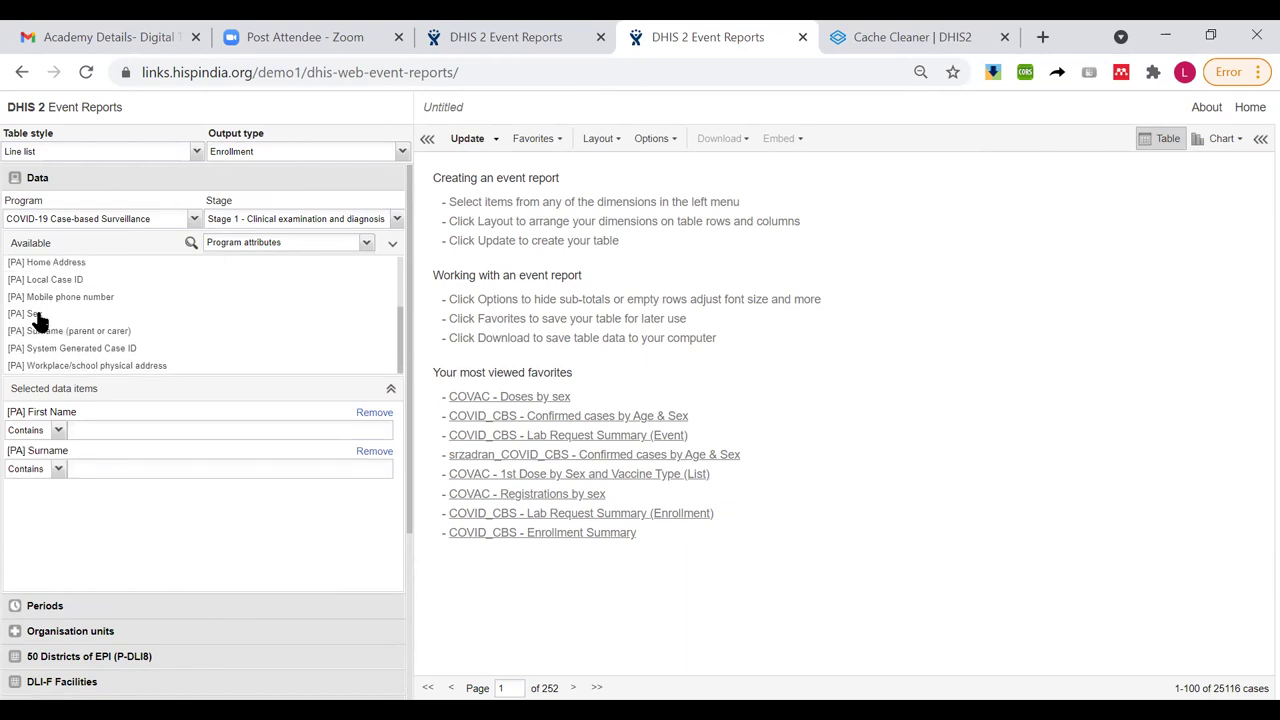
double_click(38, 315)
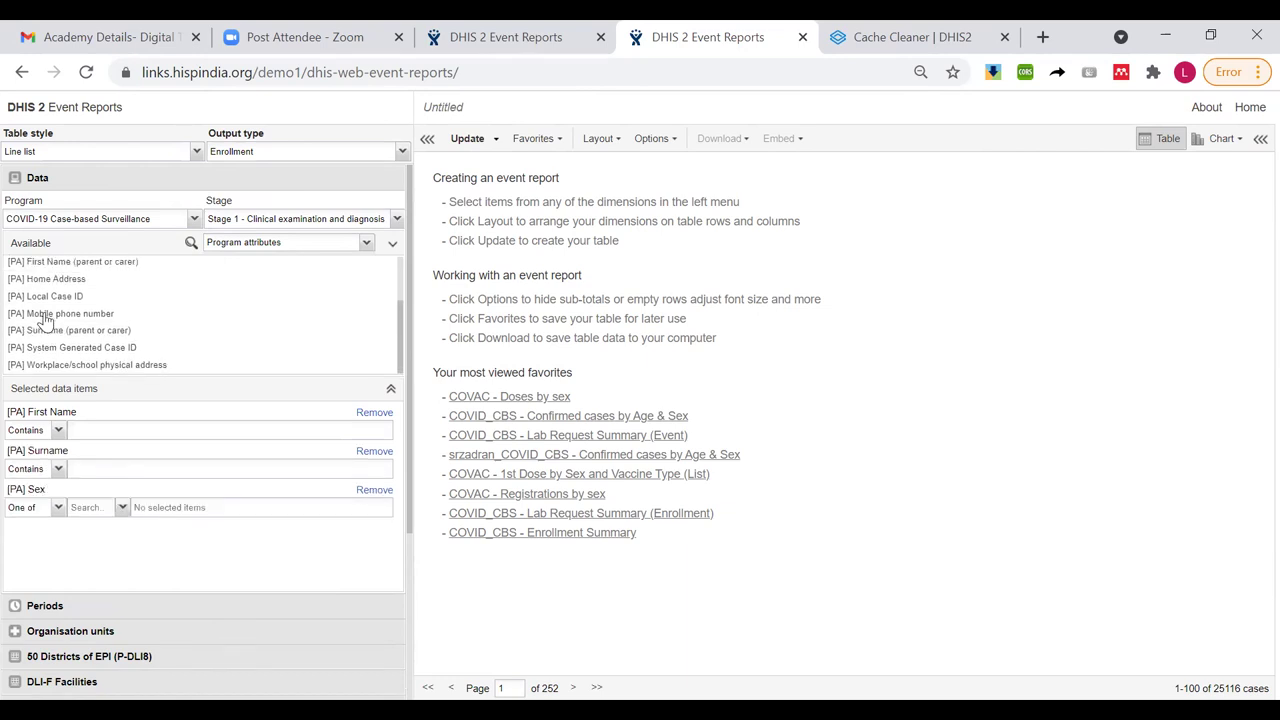
Step: Filter the available data items to data elements and add Underlying Condition to the report
click(224, 249)
click(216, 279)
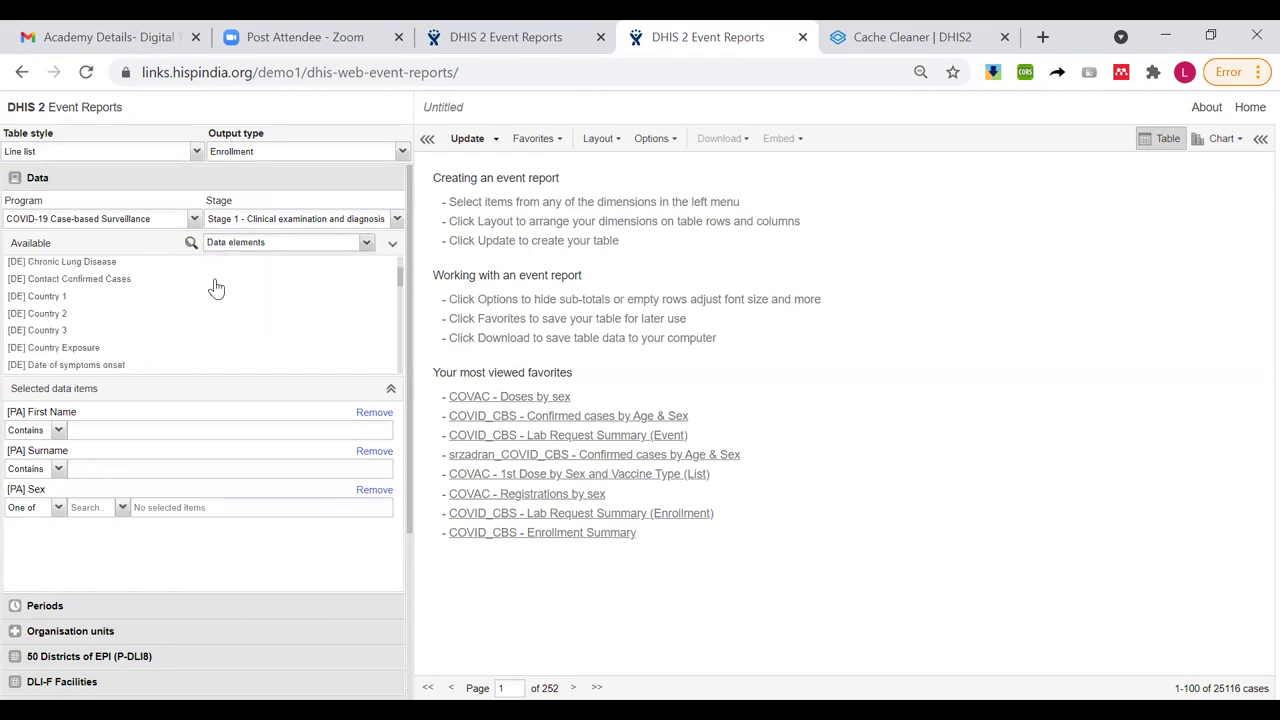
scroll(149, 331, down, 5)
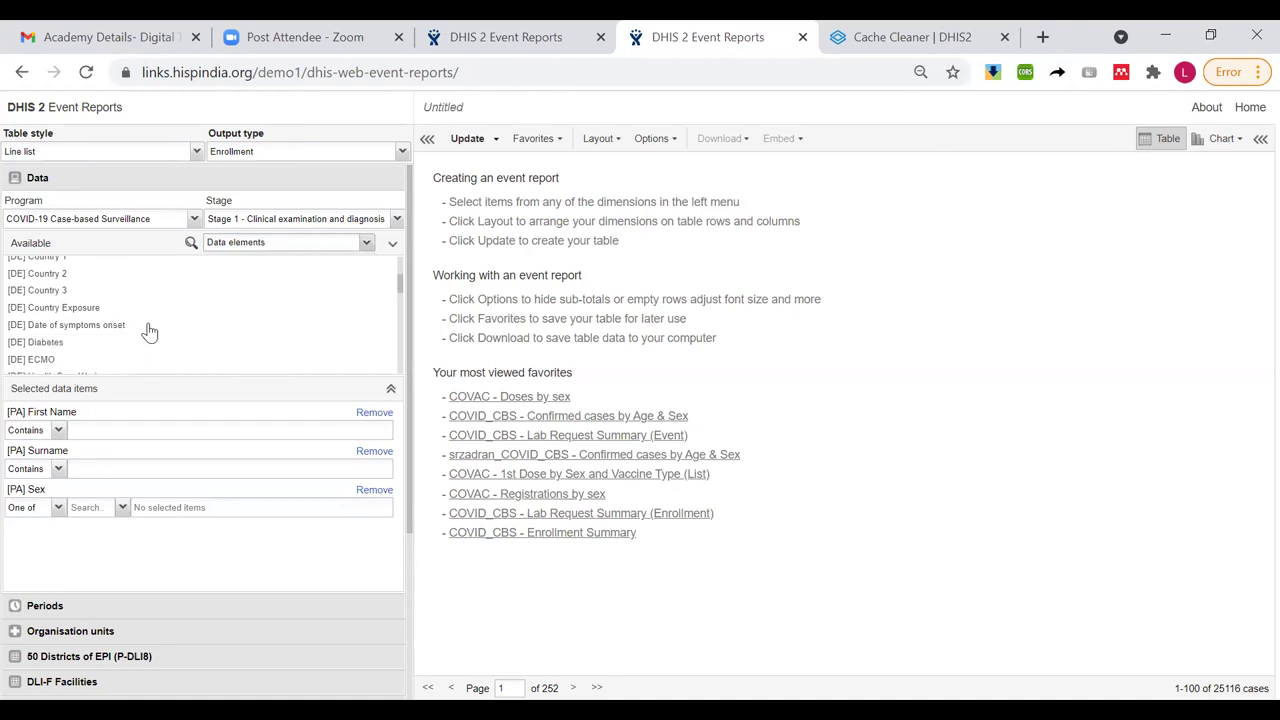
scroll(149, 331, down, 3)
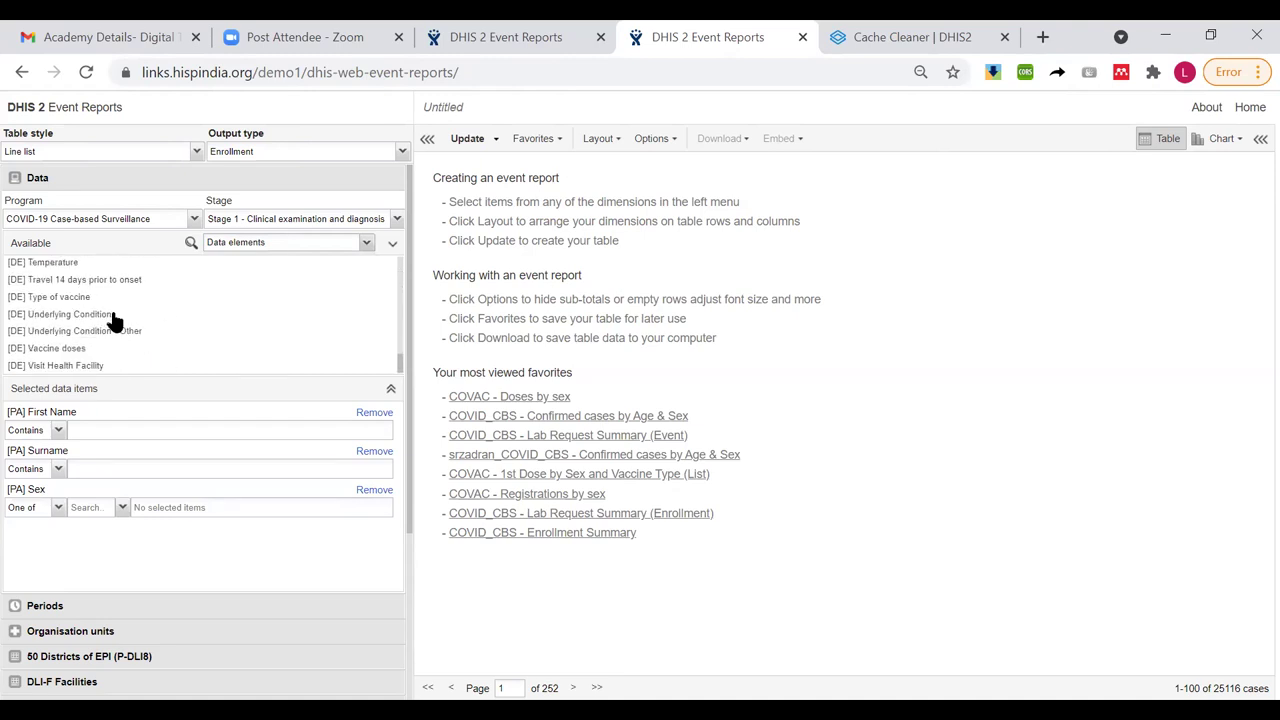
double_click(114, 316)
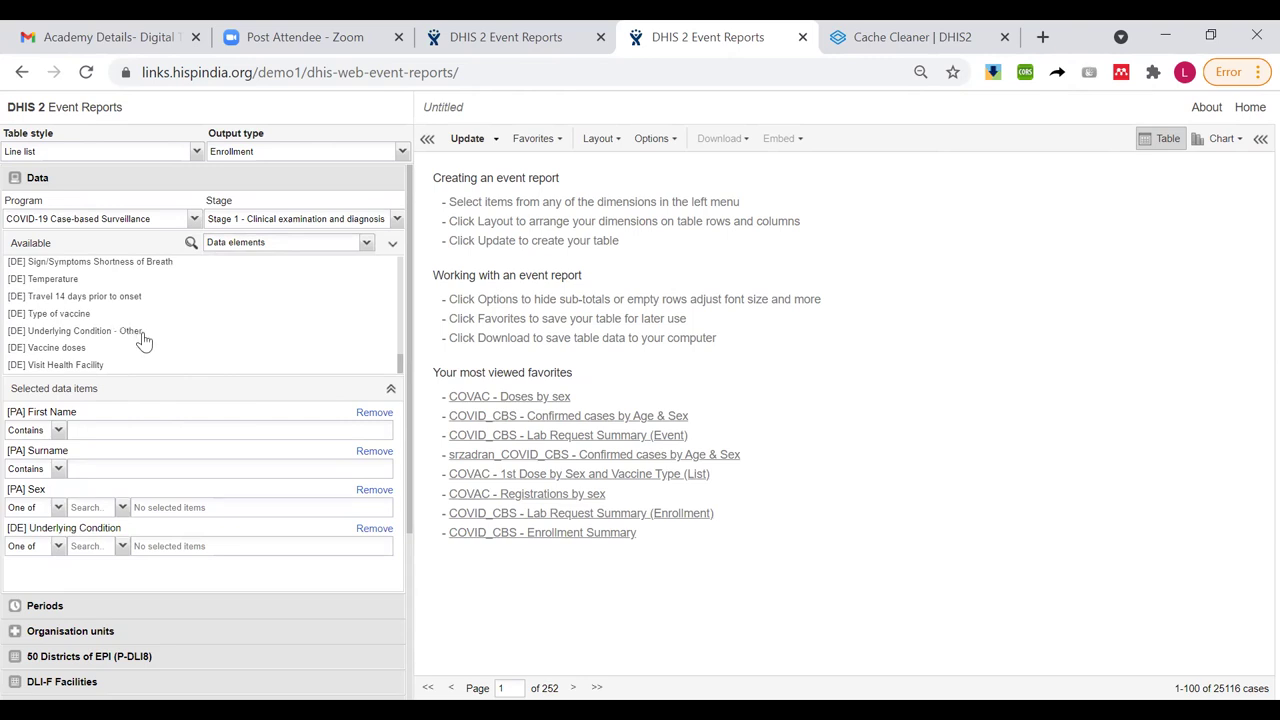
Step: Add the Sign/Symptoms Present data element from Stage 1 to the selected data items
scroll(144, 342, up, 2)
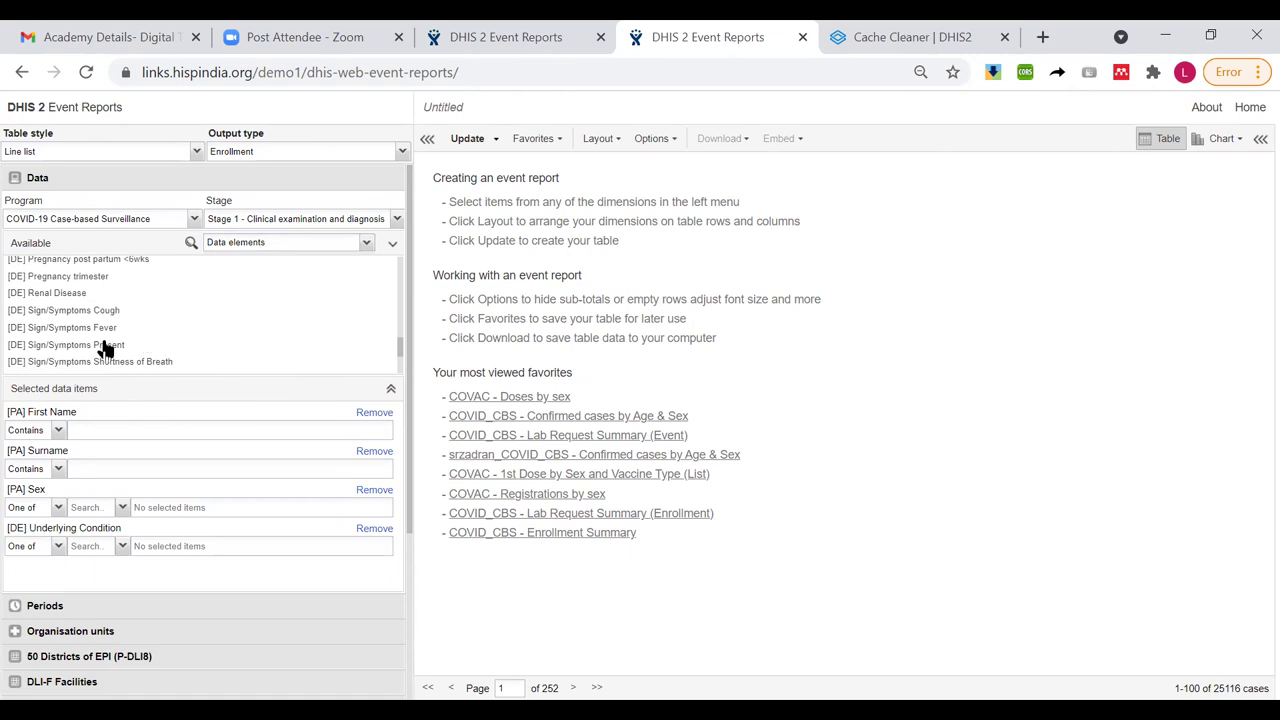
double_click(105, 345)
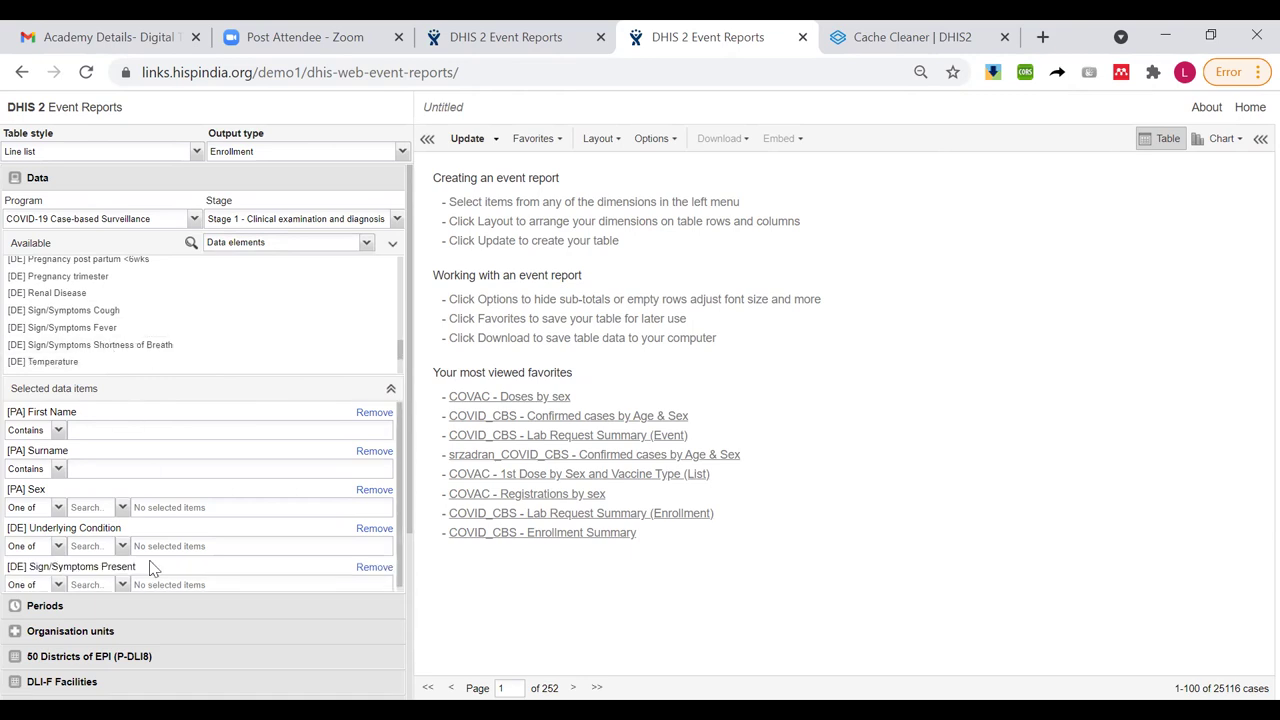
scroll(152, 568, down, 1)
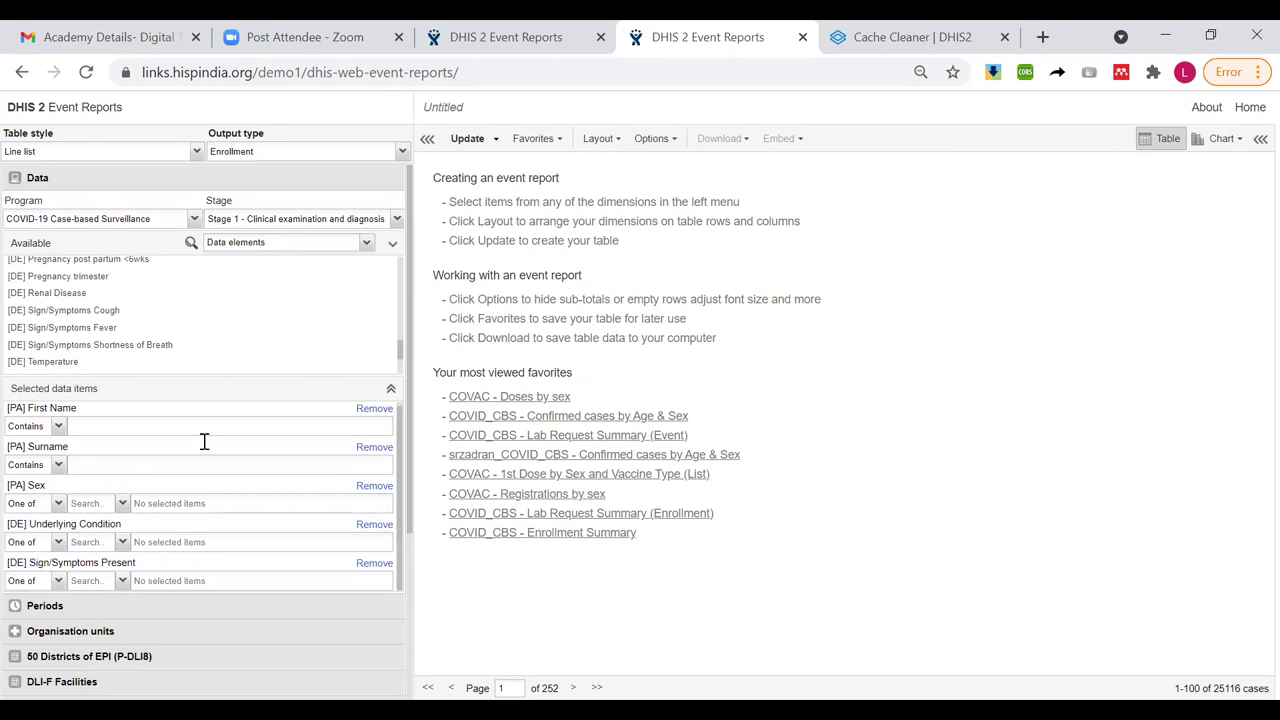
Step: Switch the stage to Stage 3 - Lab Results and add Spx Type of Test and Lab Test Result to the report
click(305, 228)
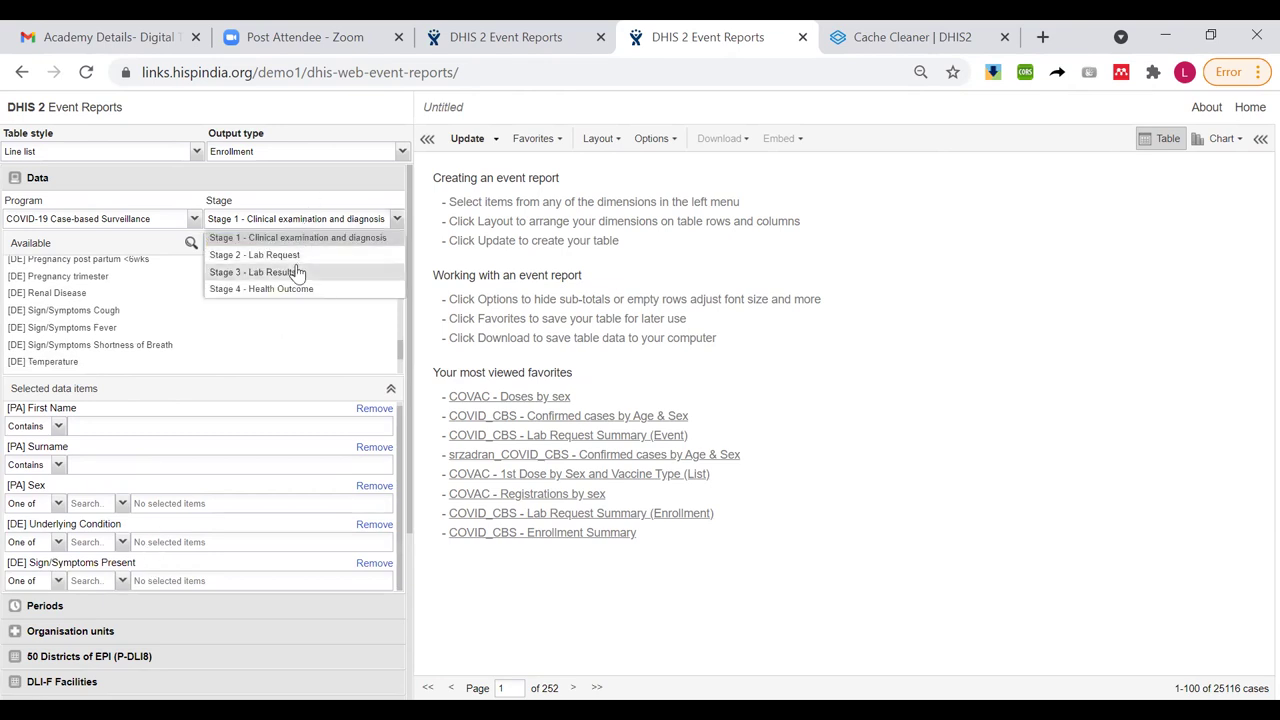
click(295, 270)
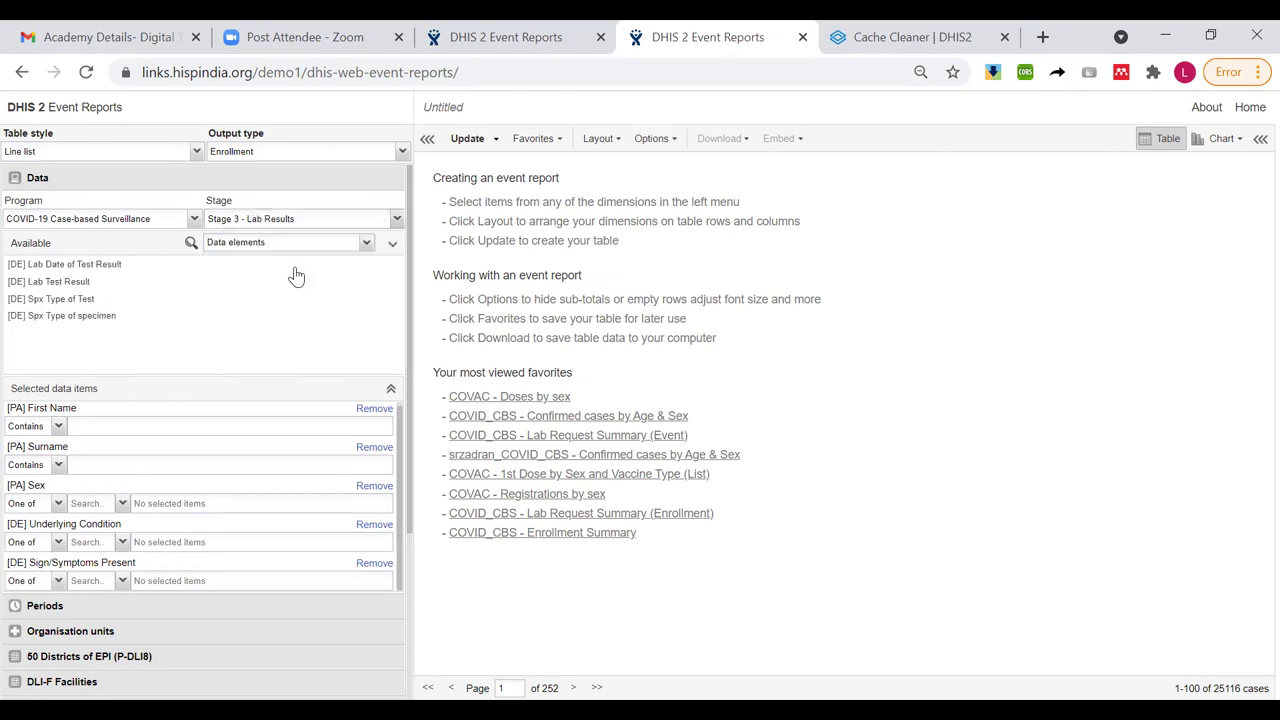
double_click(62, 301)
double_click(68, 284)
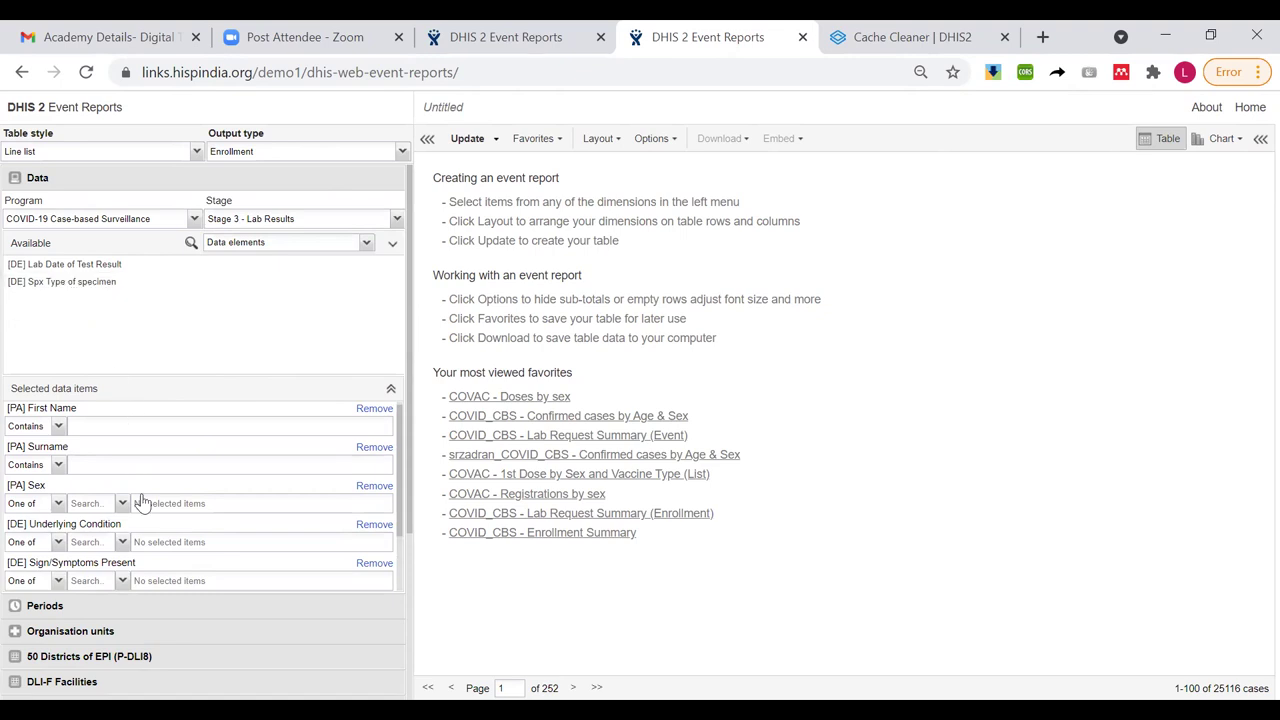
scroll(143, 510, down, 2)
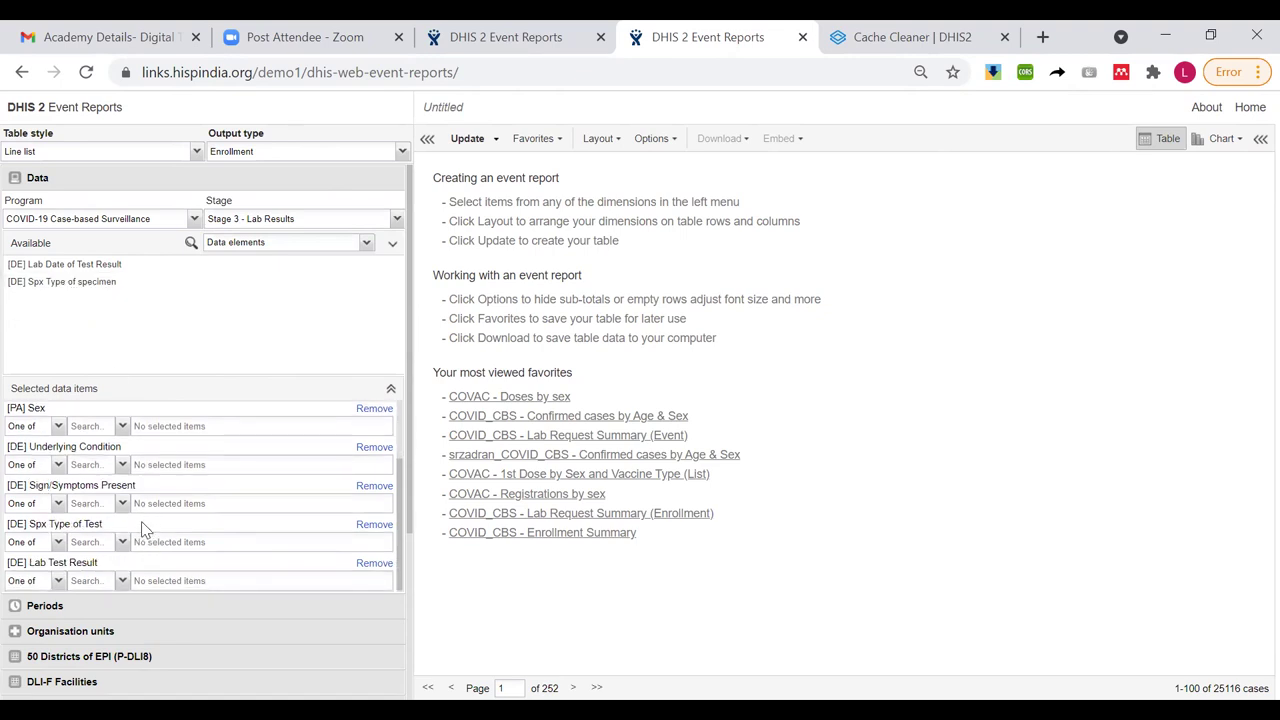
Step: Switch the stage to Stage 4 - Health Outcome, add Health outcome to the report and review the selected data items
click(290, 221)
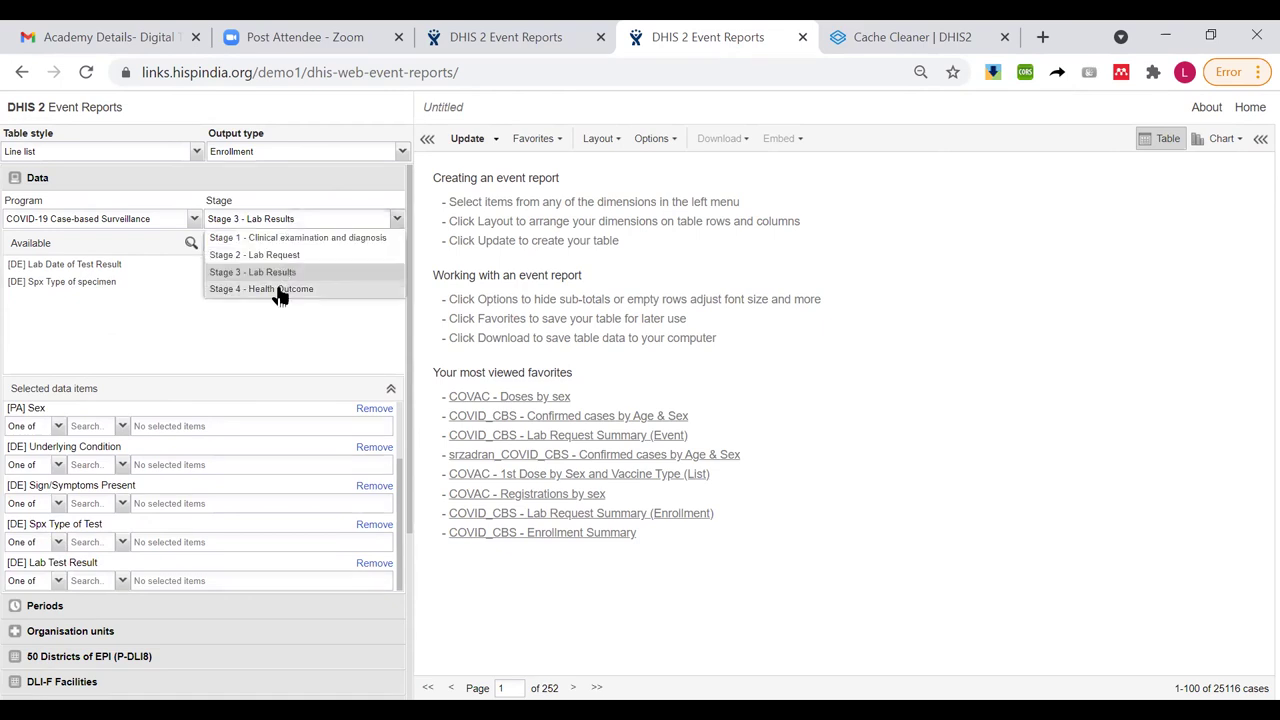
click(280, 290)
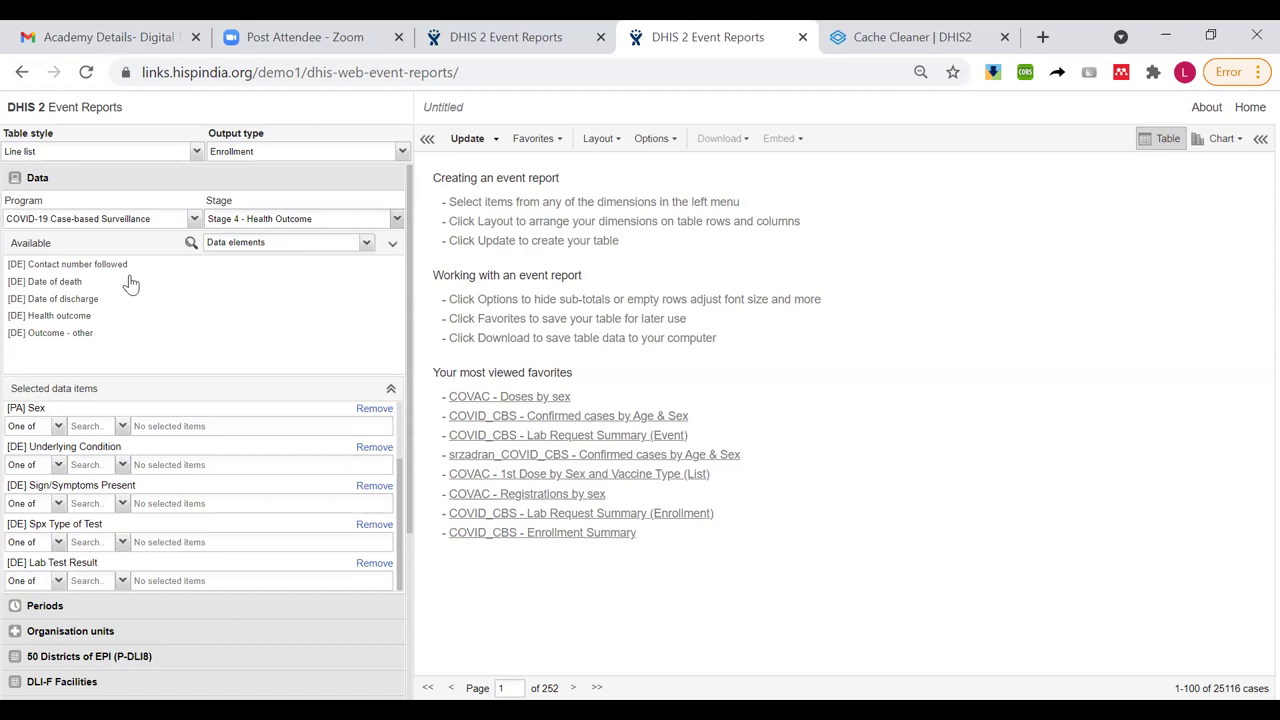
double_click(75, 316)
scroll(214, 480, down, 1)
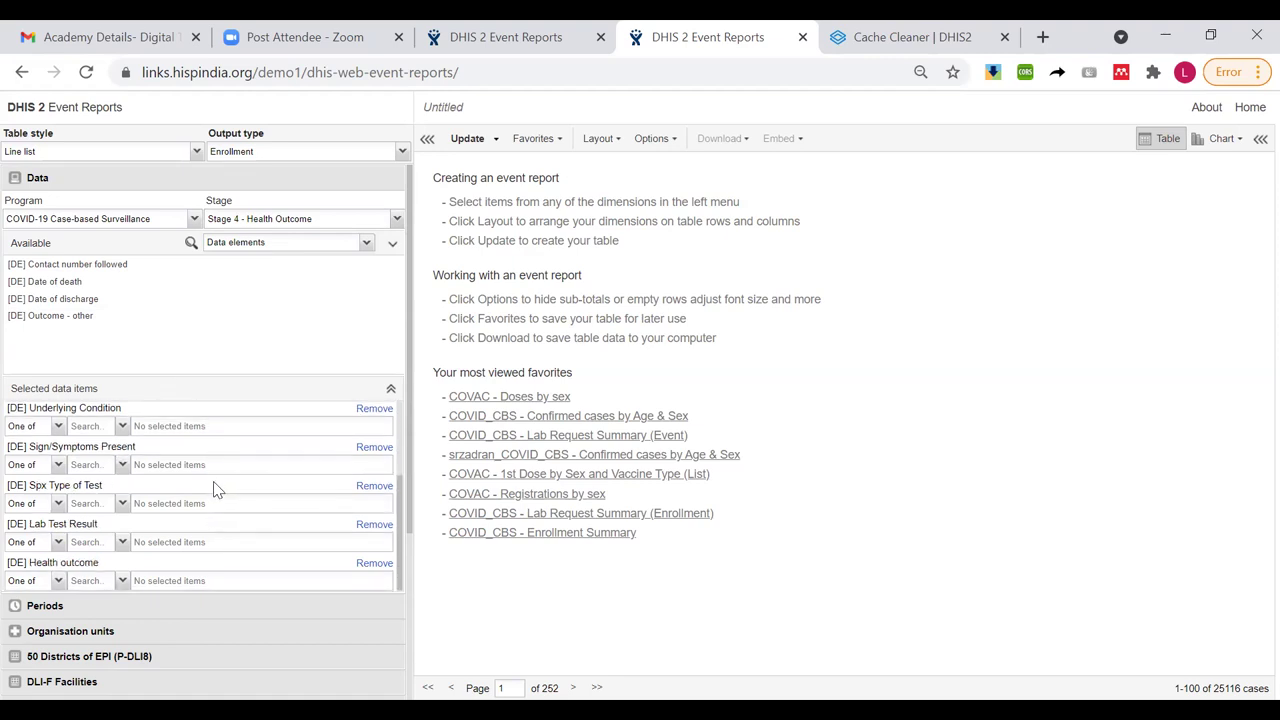
scroll(214, 490, up, 3)
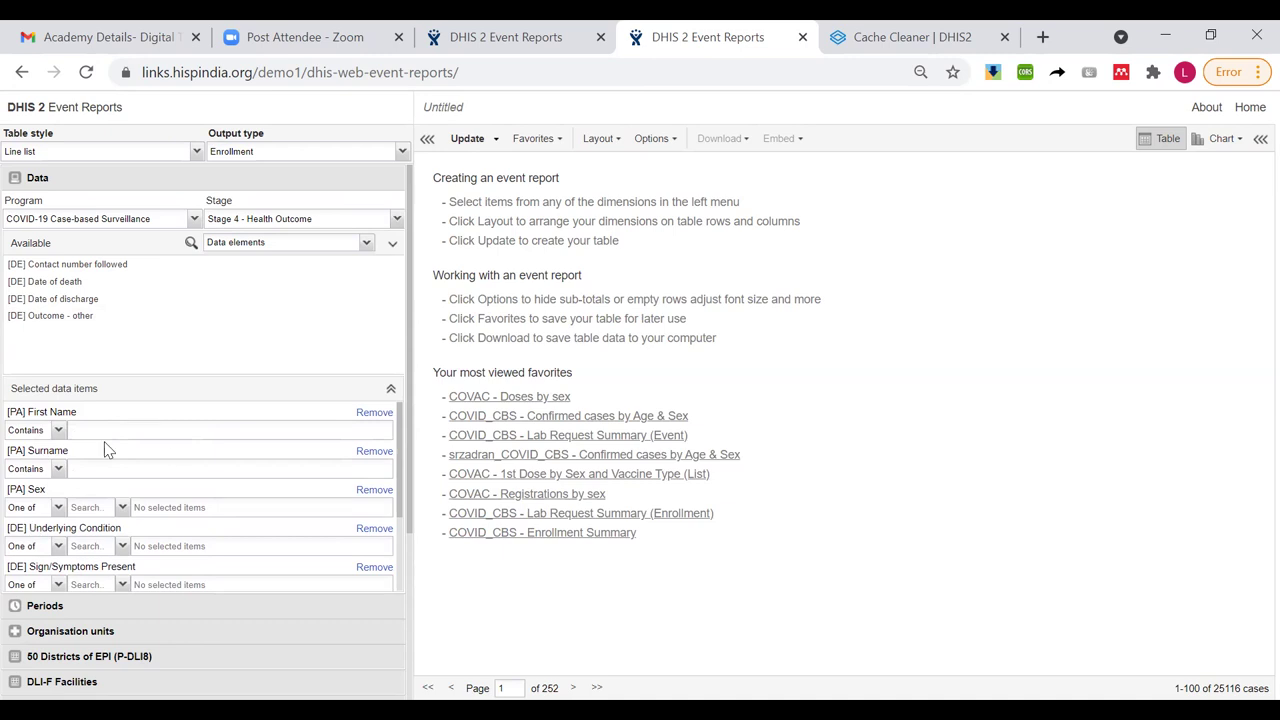
scroll(151, 559, down, 3)
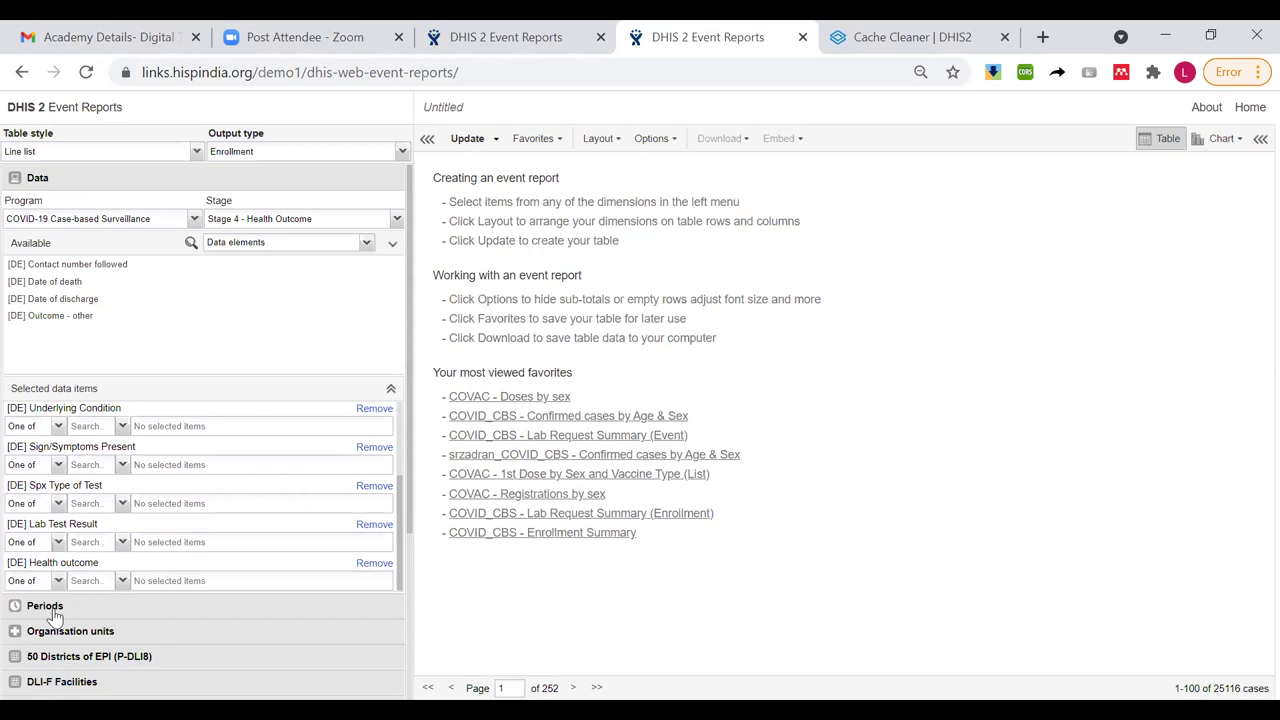
Step: Check the period and organisation unit settings, keeping Lao PDR as the organisation unit, and generate the line list
click(50, 607)
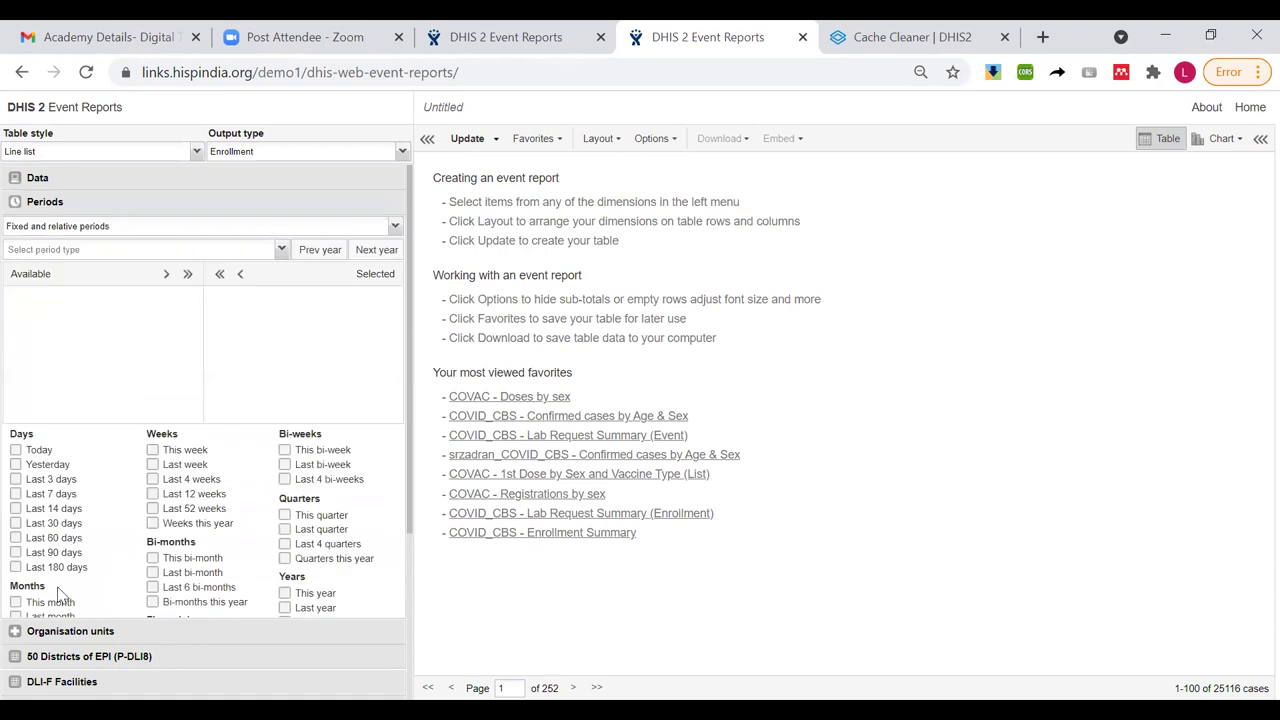
click(58, 205)
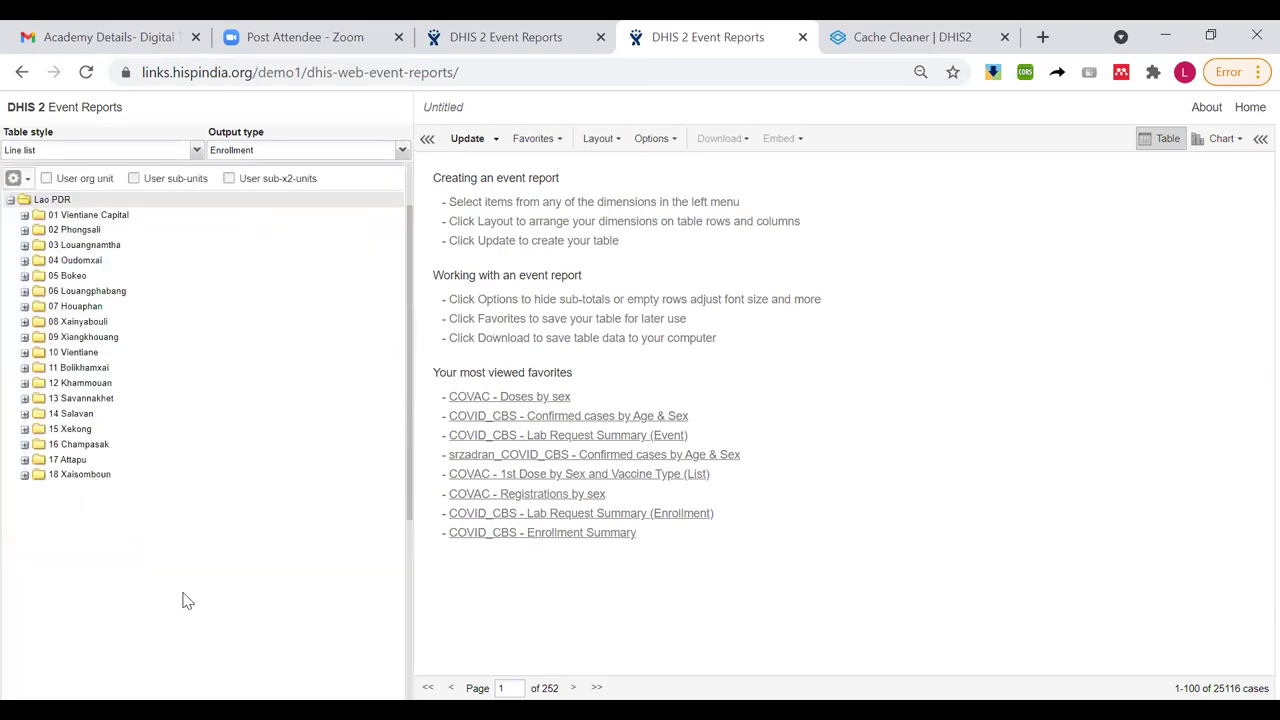
scroll(183, 600, up, 1)
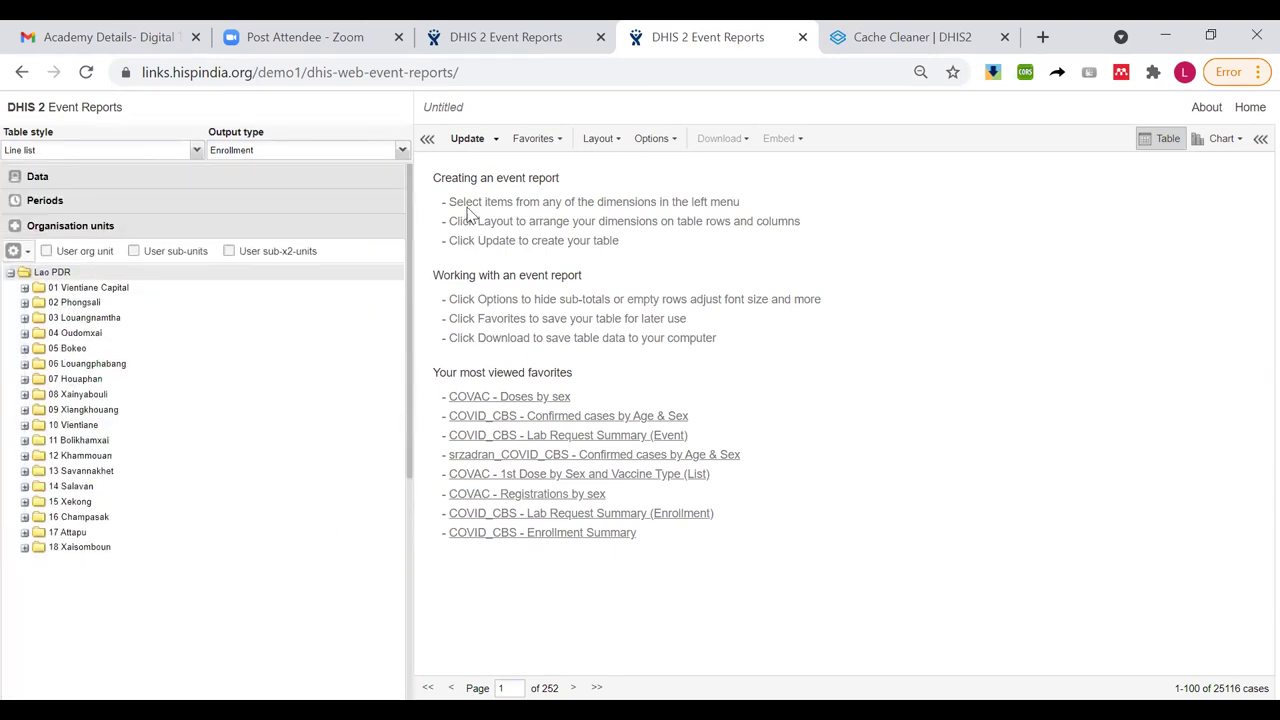
click(459, 142)
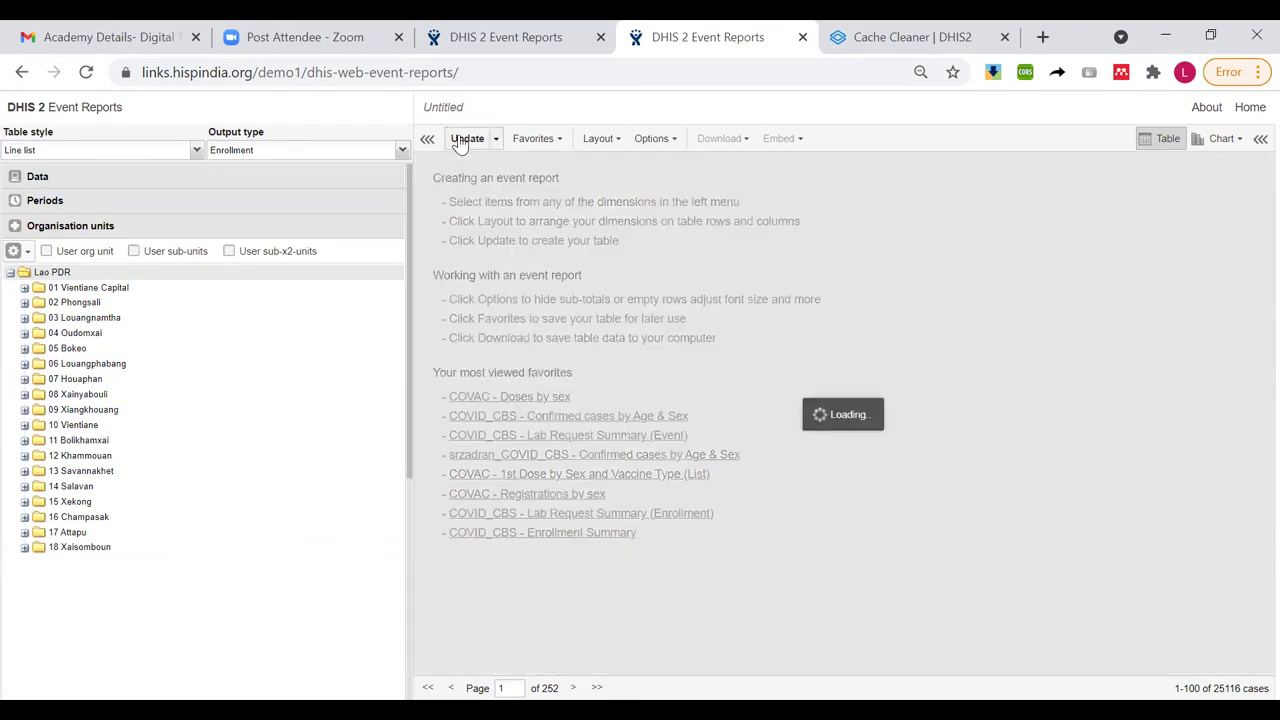